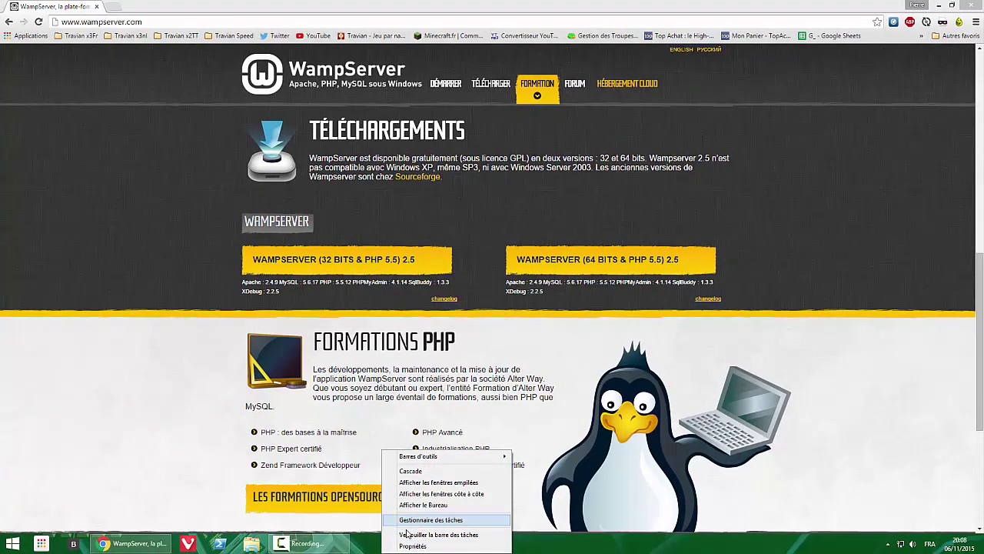
Check in the computer's system properties whether Windows is 32-bit or 64-bit, and return to the WampServer page.
{"action": "left_click", "coordinate": [251, 543]}
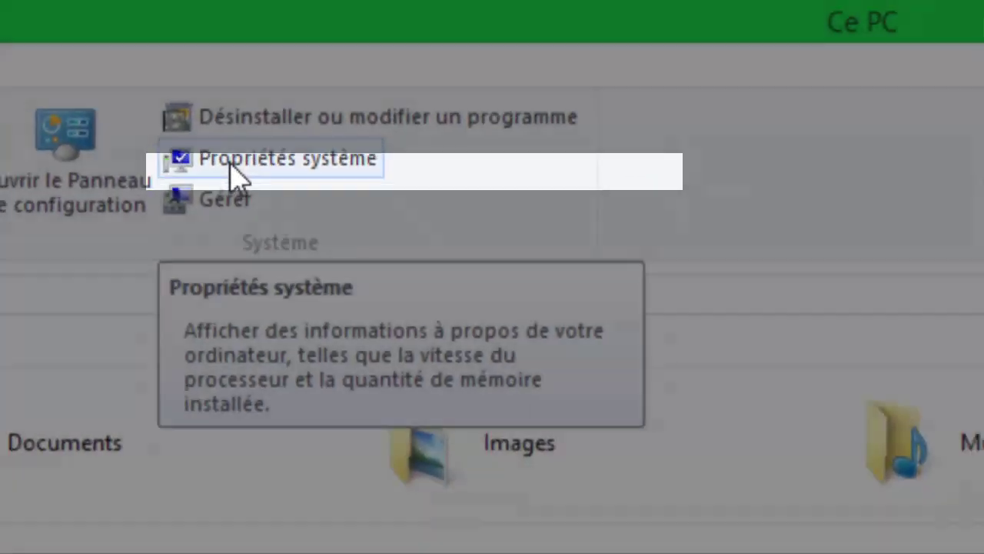
{"action": "left_click", "coordinate": [221, 175]}
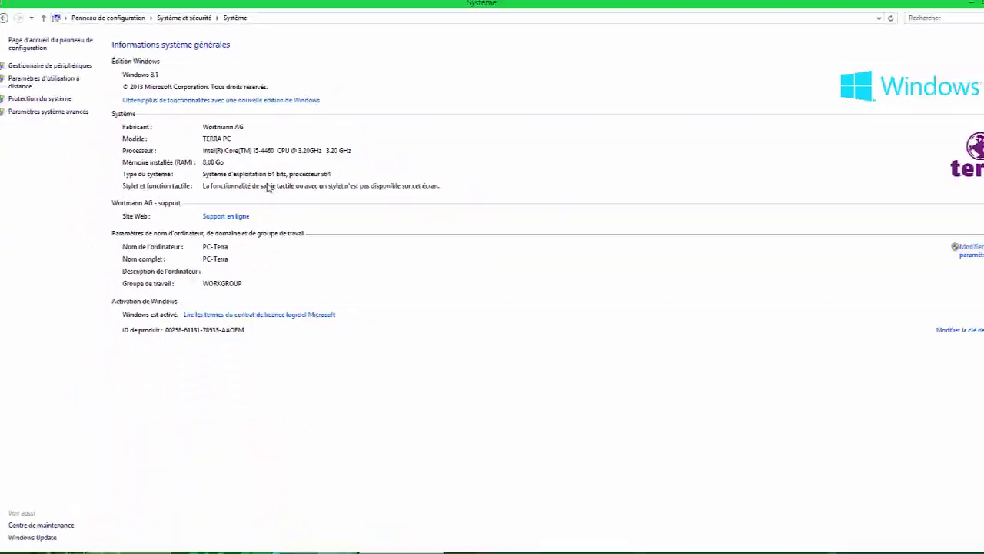
{"action": "left_click", "coordinate": [131, 543]}
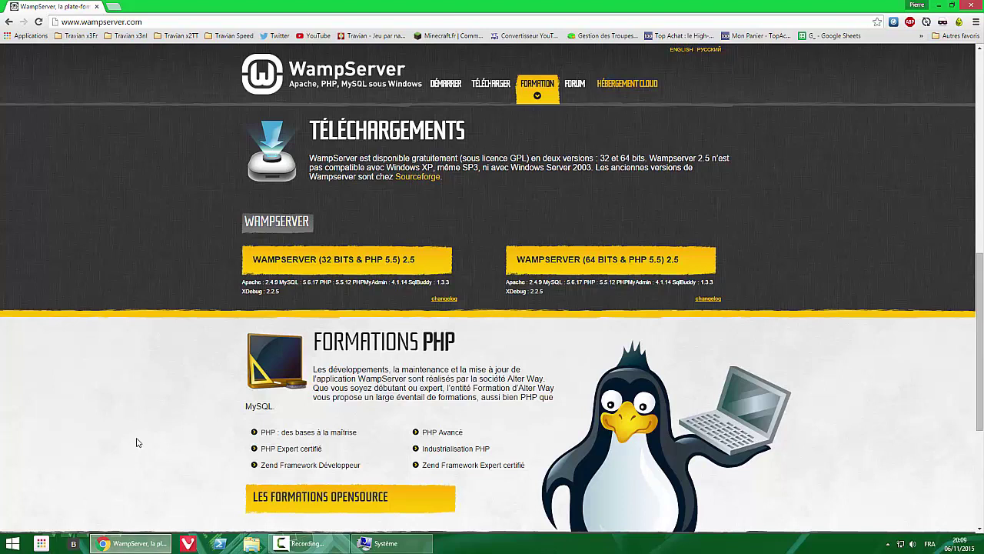
View the download form for WampServer (64 bits & PHP 5.5) 2.5 and its direct download link, and close it.
{"action": "right_click", "coordinate": [225, 265]}
{"action": "left_click", "coordinate": [179, 292]}
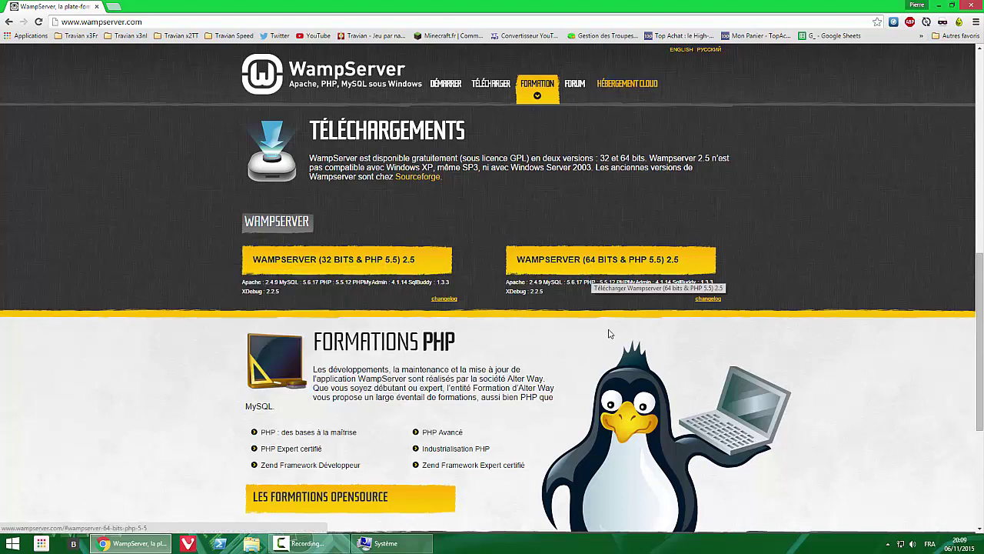
{"action": "left_click", "coordinate": [614, 271]}
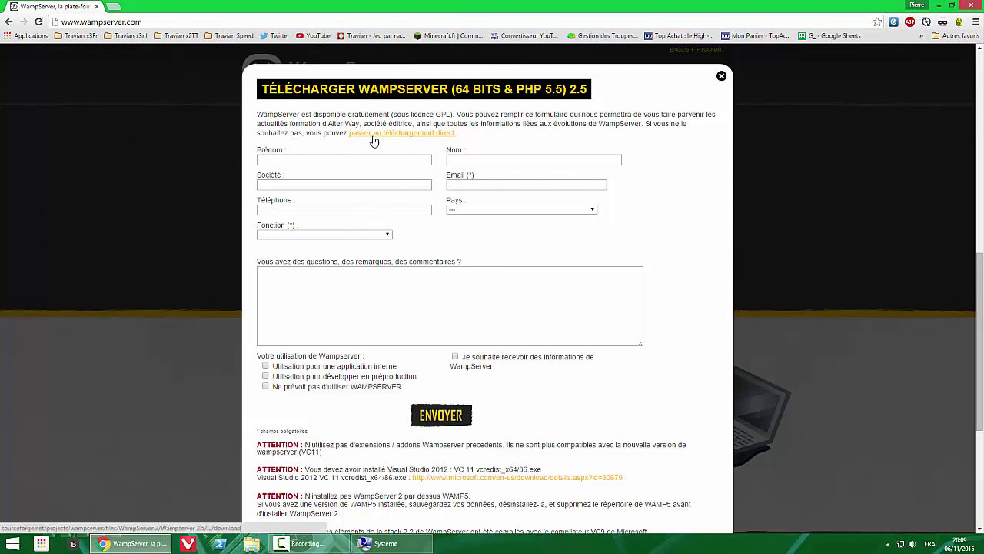
{"action": "left_click", "coordinate": [722, 75]}
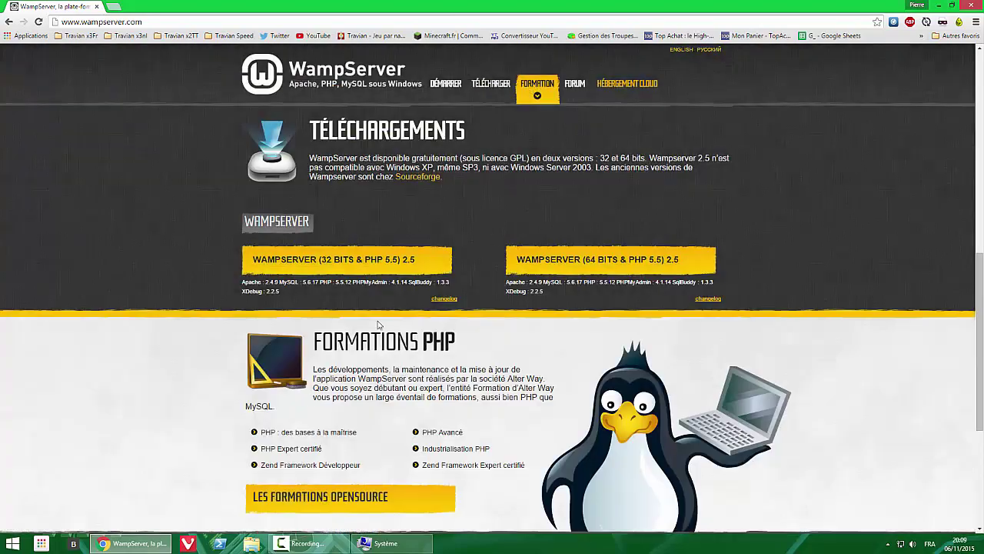
Run the installer wampserver2.5-Apache-2.4.9-Mysql-5.6.17-php5.5.12-64b (1).exe from the Téléchargements folder.
{"action": "left_click", "coordinate": [251, 543]}
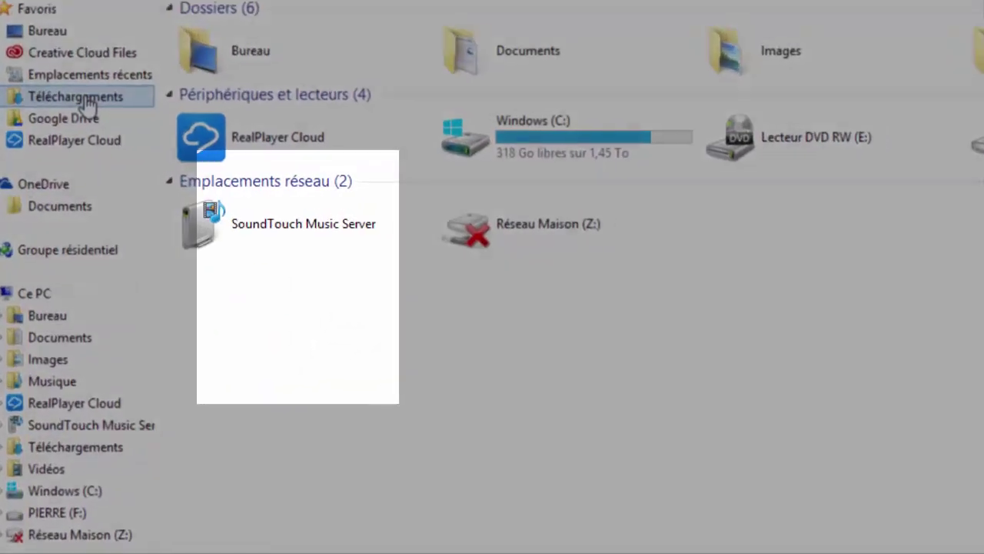
{"action": "left_click", "coordinate": [87, 98]}
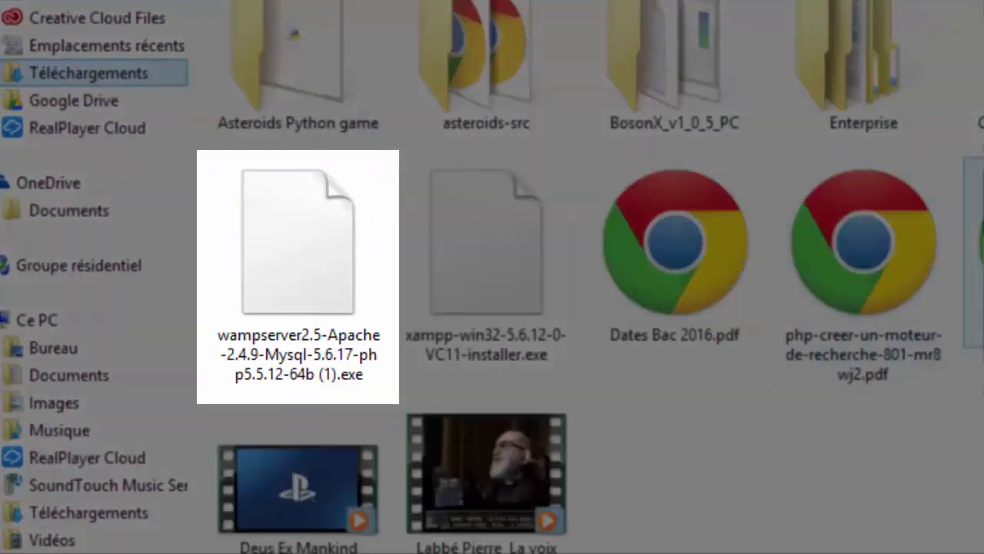
{"action": "left_click", "coordinate": [274, 280]}
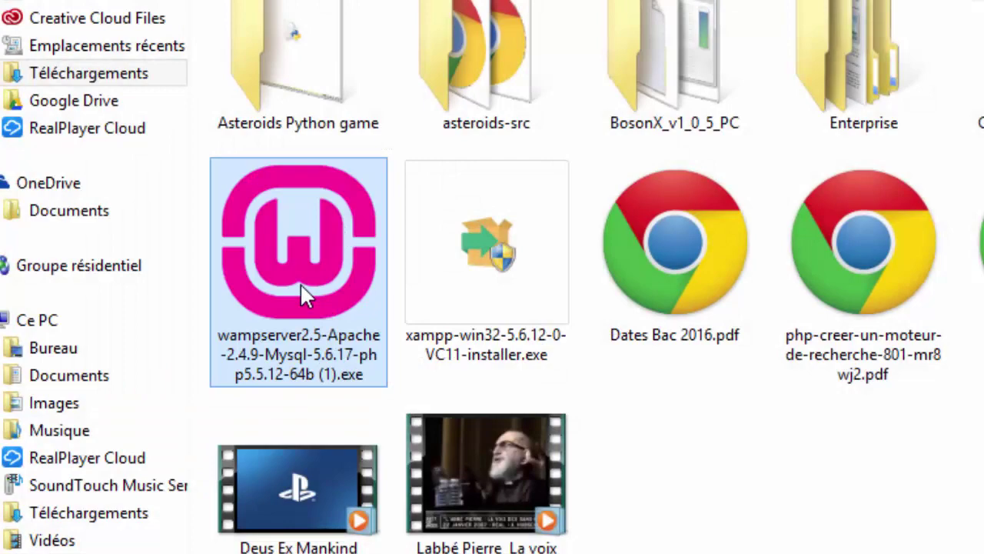
{"action": "double_click", "coordinate": [300, 283]}
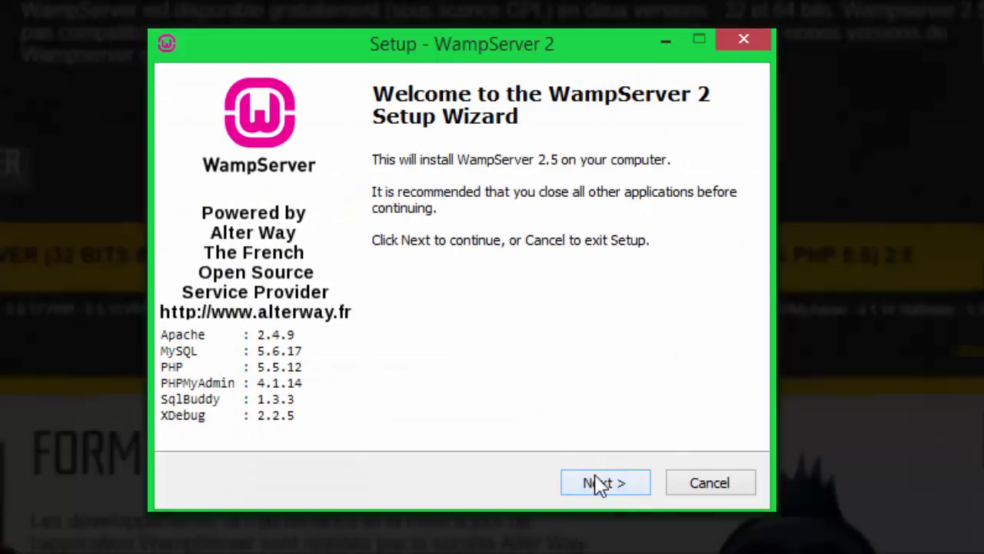
Accept the WampServer license agreement and keep c:\wamp as the destination folder.
{"action": "left_click", "coordinate": [595, 482]}
{"action": "left_click", "coordinate": [283, 408]}
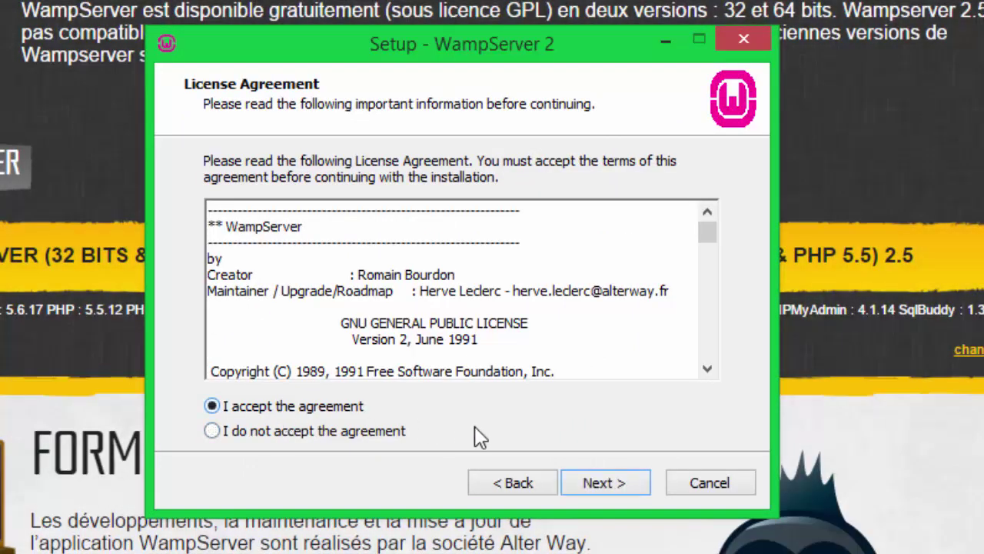
{"action": "left_click", "coordinate": [605, 485]}
{"action": "left_click", "coordinate": [261, 253]}
{"action": "left_click_drag", "start_coordinate": [340, 251], "coordinate": [144, 233]}
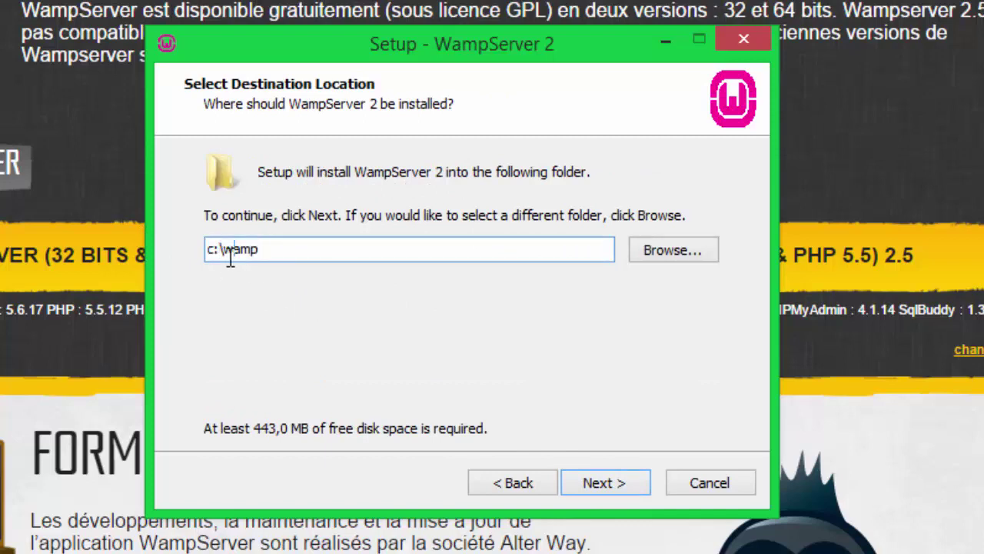
{"action": "left_click", "coordinate": [620, 489]}
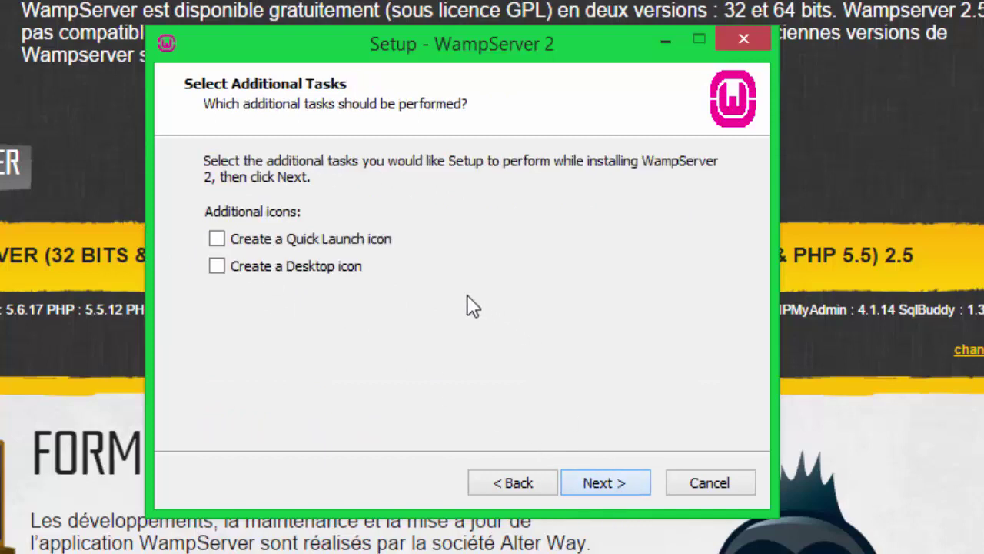
Enable both the Quick Launch and Desktop icons and start the WampServer installation.
{"action": "left_click", "coordinate": [349, 243]}
{"action": "left_click", "coordinate": [341, 271]}
{"action": "left_click", "coordinate": [340, 271]}
{"action": "left_click", "coordinate": [331, 267]}
{"action": "left_click", "coordinate": [614, 492]}
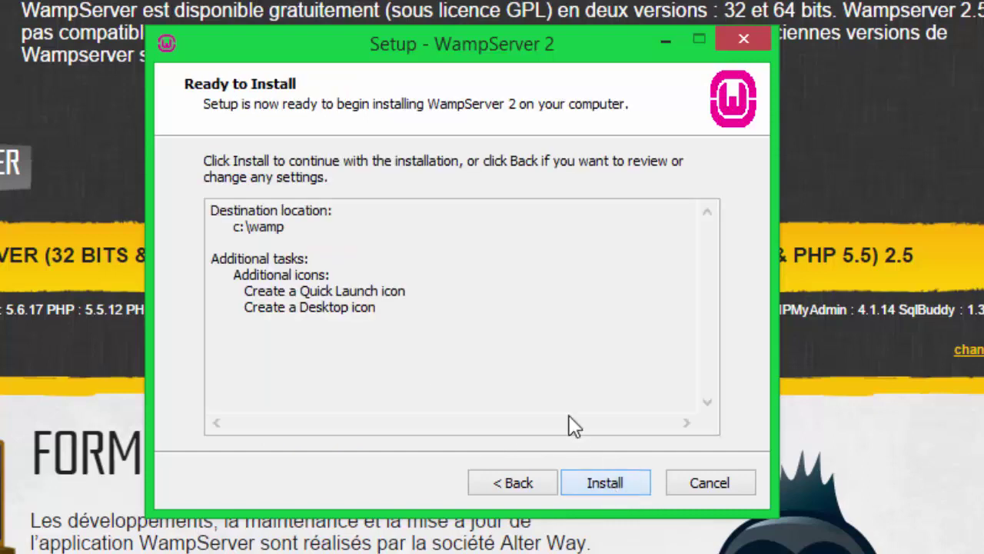
{"action": "left_click", "coordinate": [615, 485]}
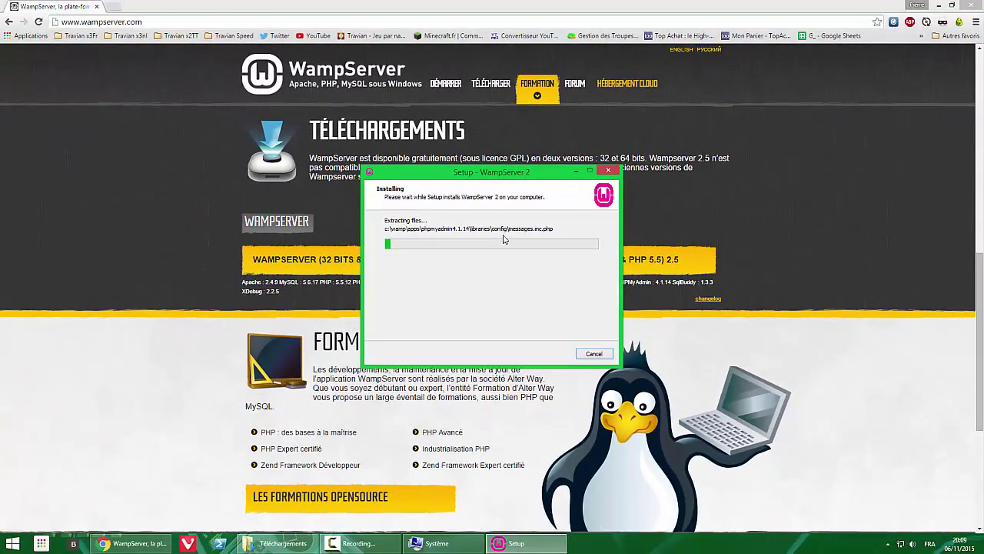
{"action": "left_click", "coordinate": [364, 544]}
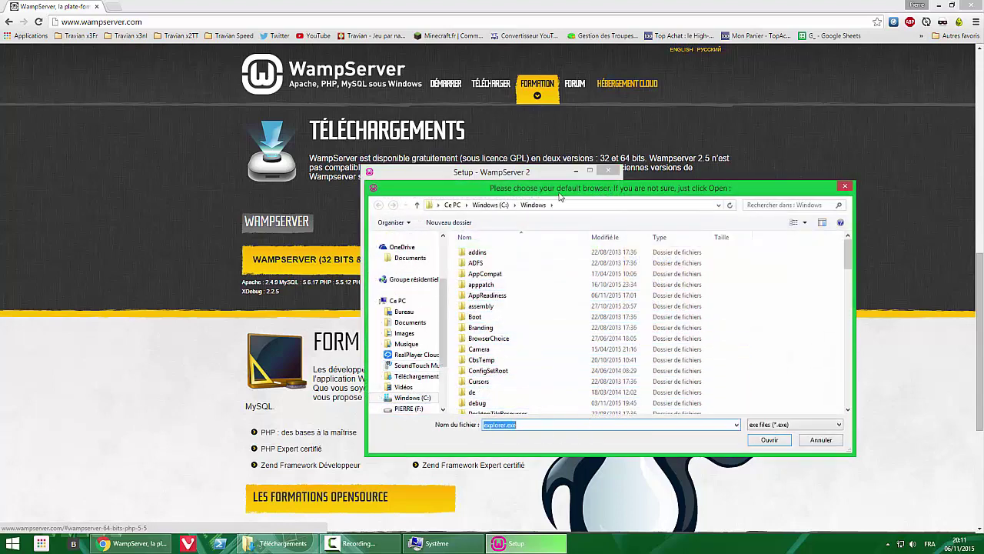
Accept explorer.exe as the default browser and allow Apache HTTP Server through the Windows firewall on private networks.
{"action": "left_click_drag", "start_coordinate": [542, 193], "coordinate": [476, 181]}
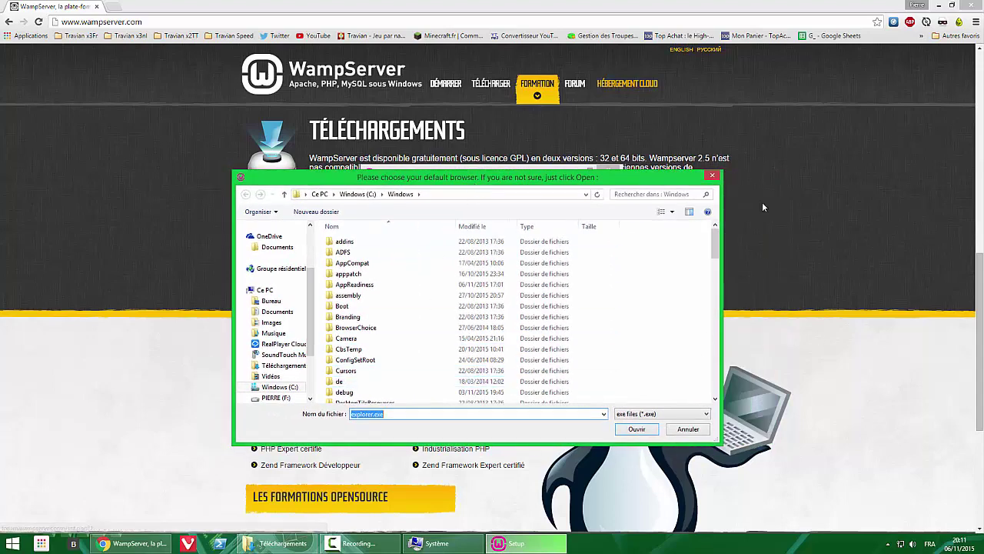
{"action": "left_click", "coordinate": [643, 433]}
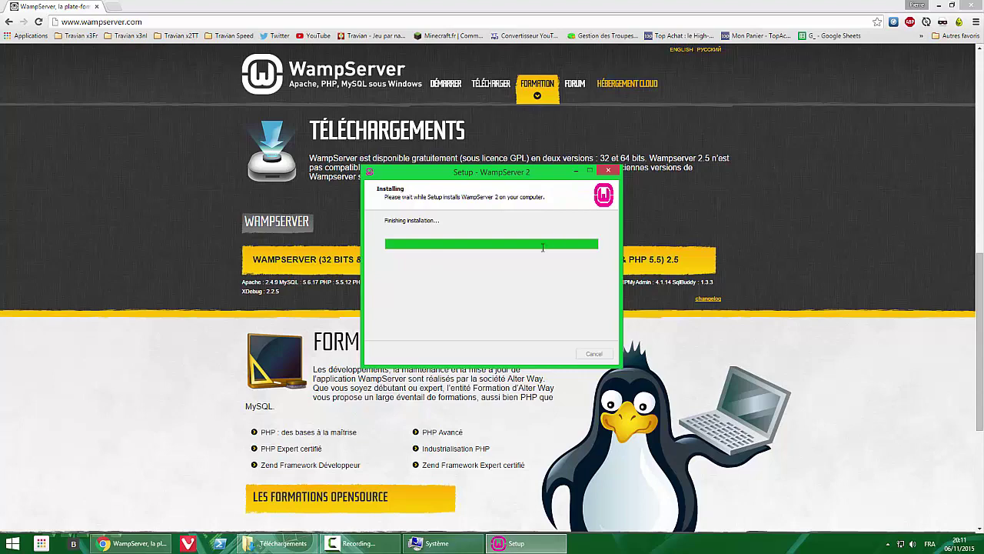
{"action": "left_click_drag", "start_coordinate": [493, 183], "coordinate": [455, 157]}
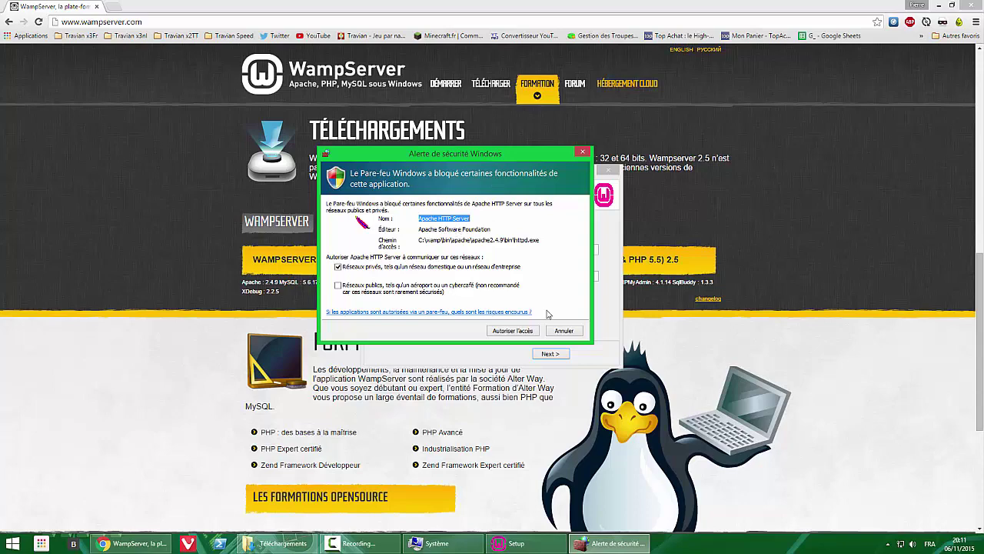
{"action": "left_click", "coordinate": [512, 331]}
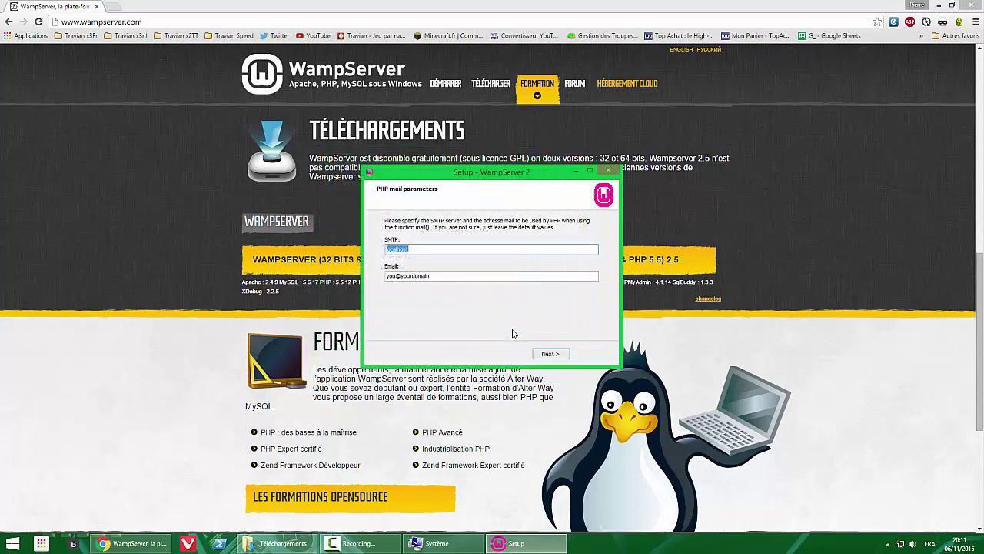
Keep the default PHP mail parameters and finish the setup wizard with Launch WampServer 2 now disabled.
{"action": "left_click", "coordinate": [442, 276]}
{"action": "left_click", "coordinate": [450, 274]}
{"action": "left_click", "coordinate": [550, 354]}
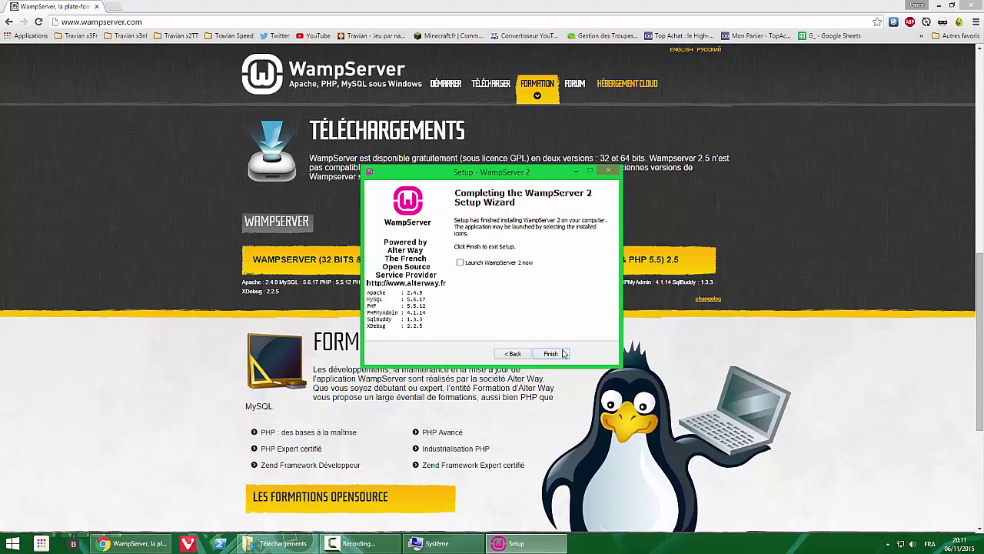
{"action": "left_click", "coordinate": [550, 354]}
Minimize the browser, close the Système window and launch WampServer64 from the desktop.
{"action": "left_click", "coordinate": [940, 7]}
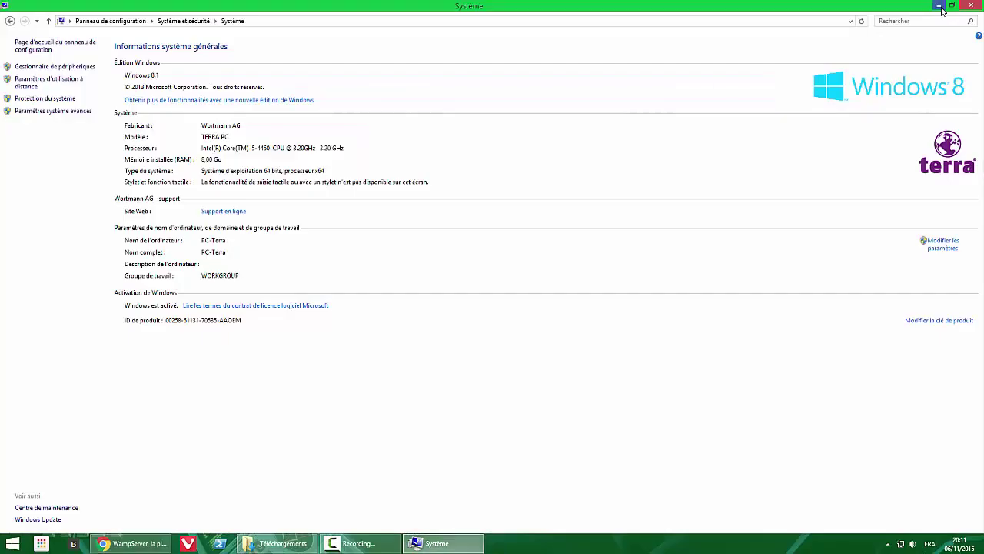
{"action": "left_click", "coordinate": [971, 5]}
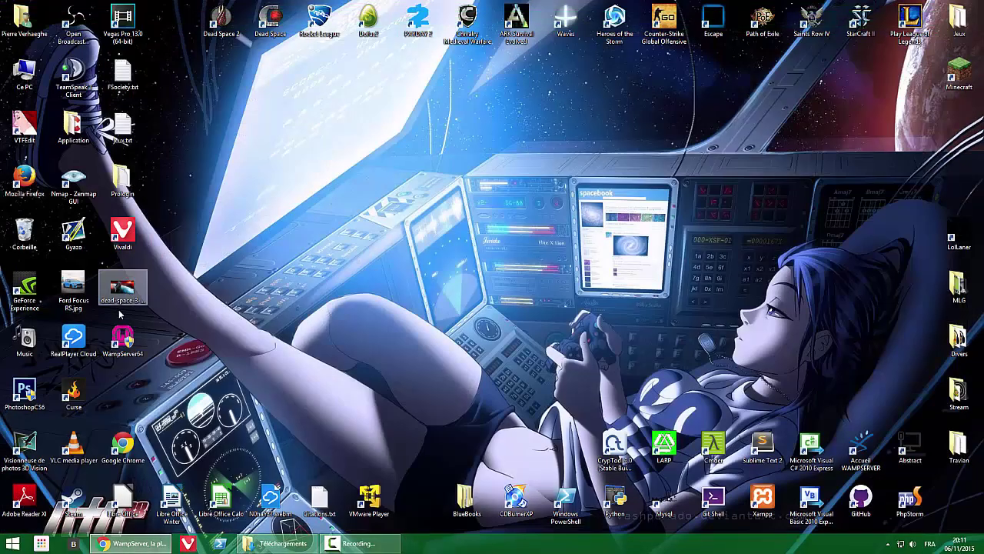
{"action": "left_click_drag", "start_coordinate": [355, 192], "coordinate": [362, 185]}
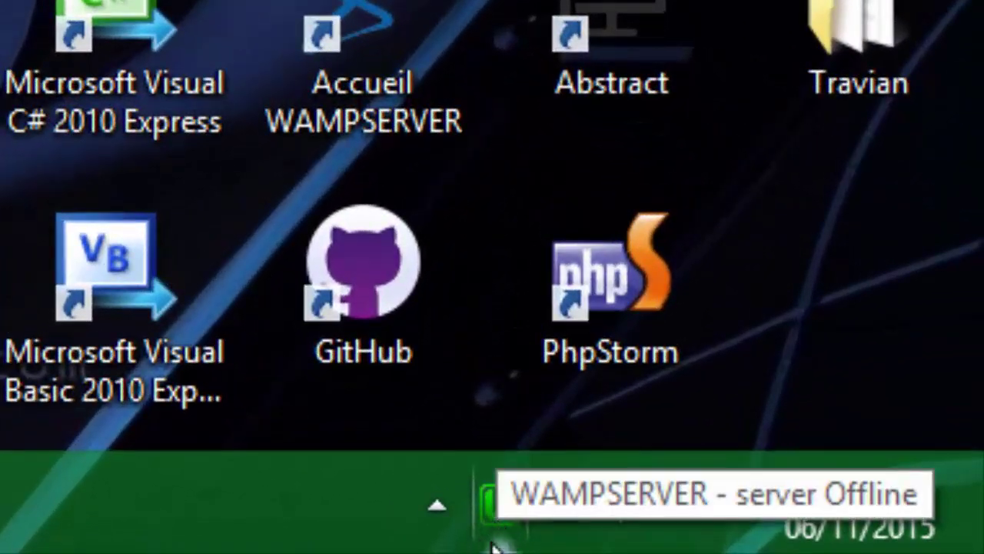
Examine the notification area and WampServer's menu of services and Quick Admin commands.
{"action": "left_click", "coordinate": [440, 507]}
{"action": "left_click", "coordinate": [419, 509]}
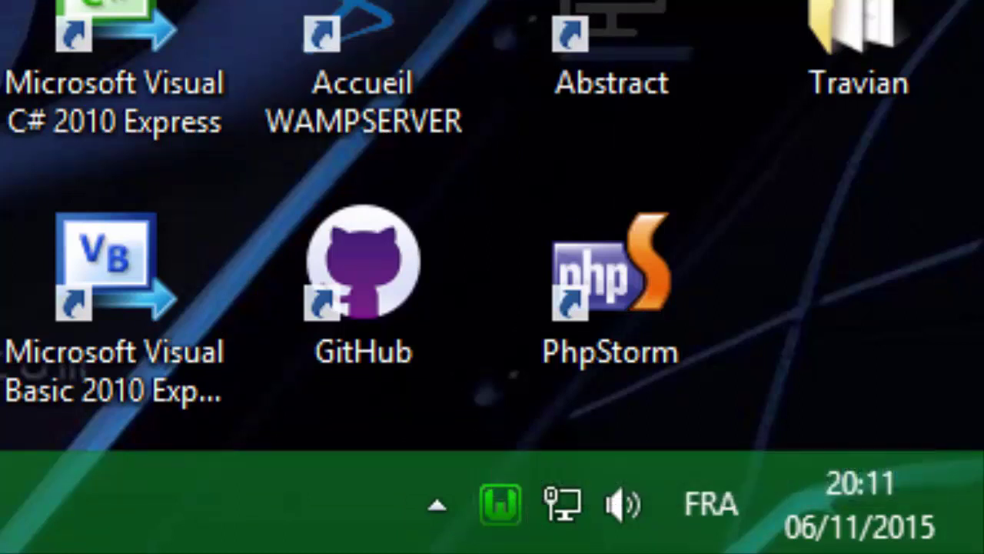
{"action": "left_click", "coordinate": [510, 524]}
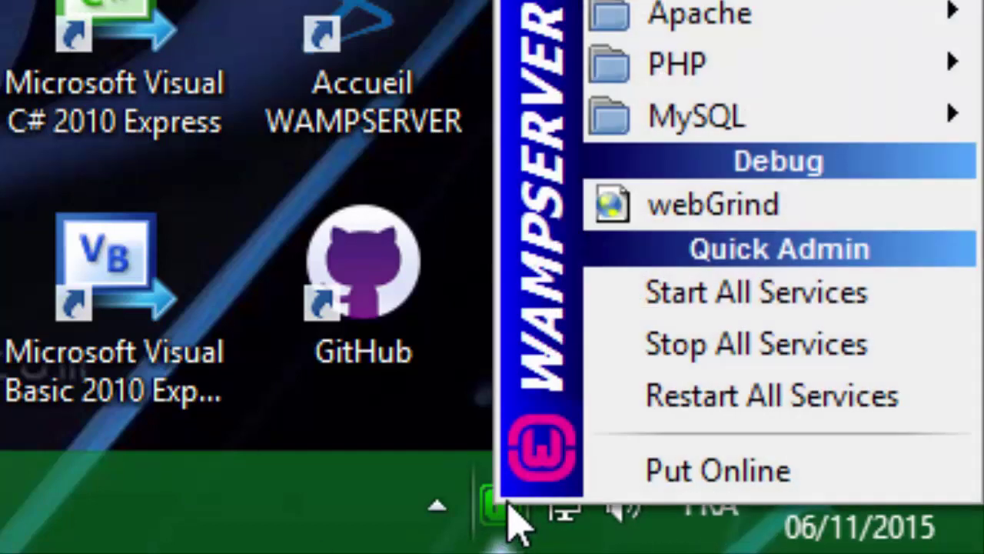
{"action": "left_click", "coordinate": [701, 471]}
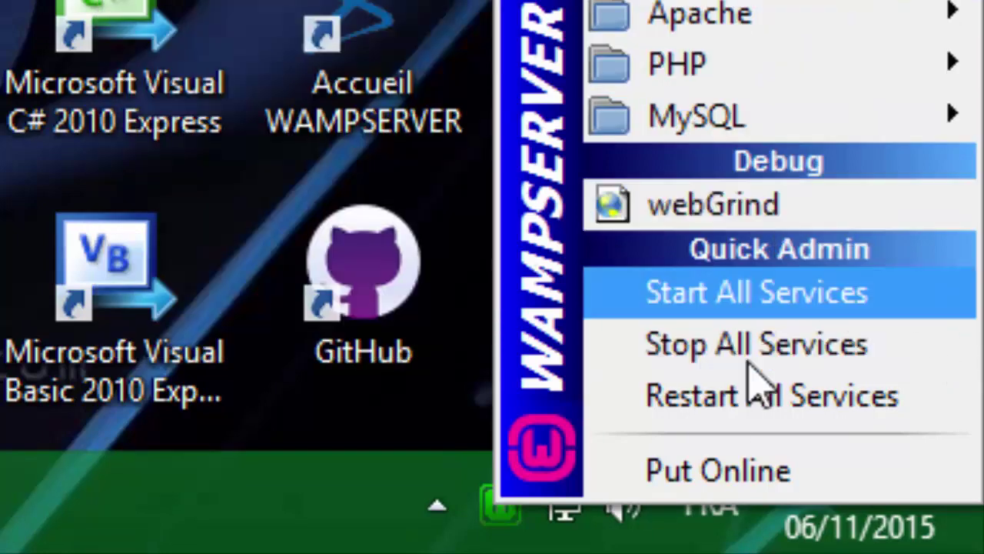
{"action": "left_click", "coordinate": [131, 527]}
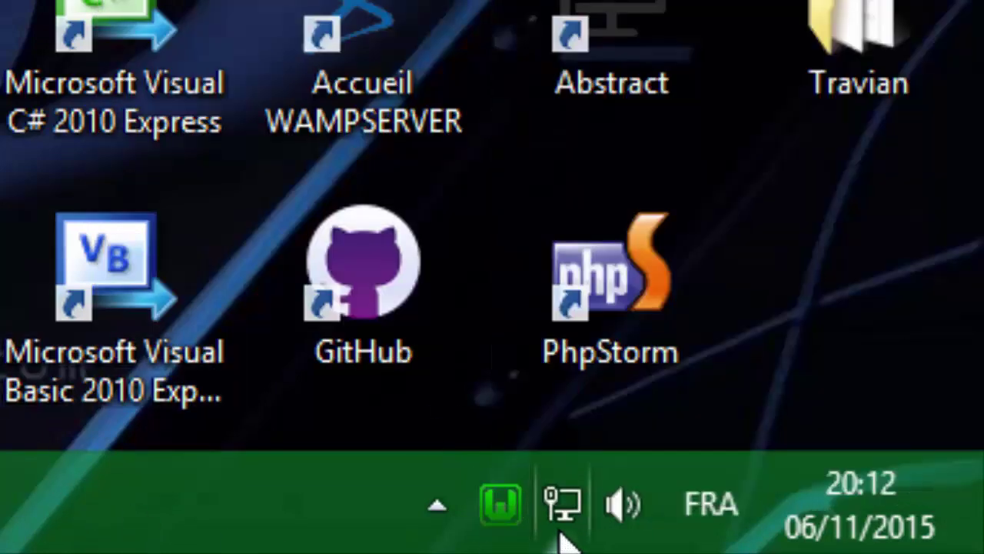
Set WampServer's interface language to French.
{"action": "right_click", "coordinate": [501, 526]}
{"action": "mouse_move", "coordinate": [629, 439]}
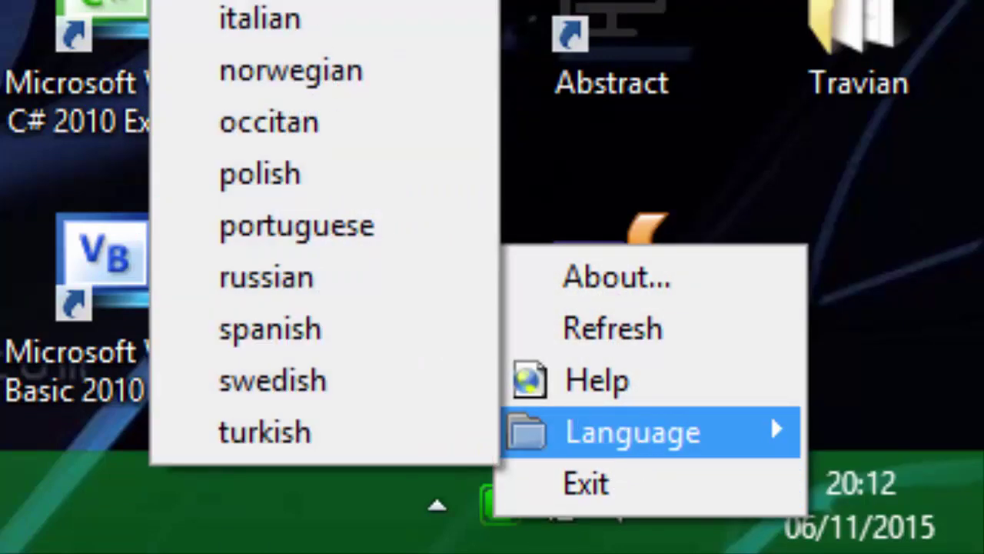
{"action": "left_click", "coordinate": [549, 318]}
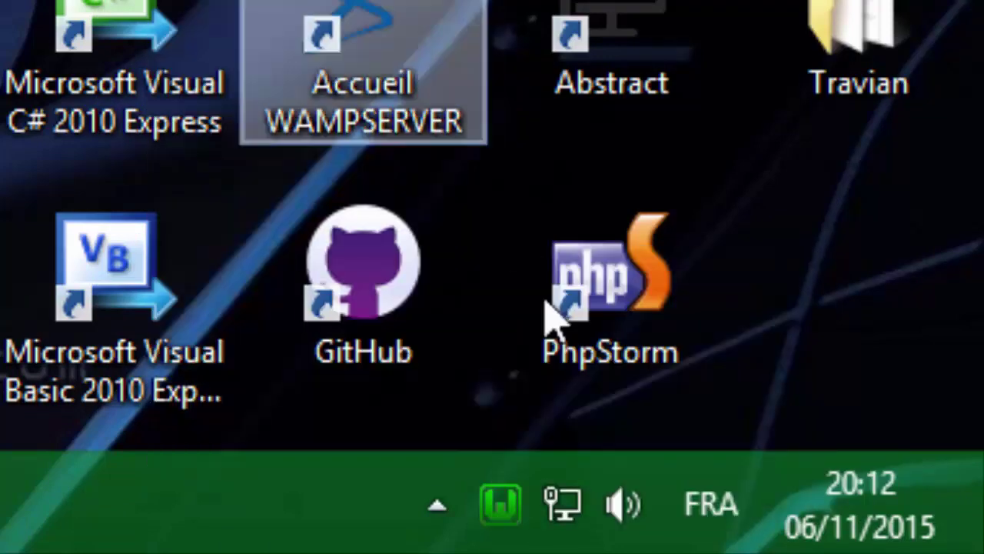
Put the WampServer server online with the Passer en ligne command.
{"action": "left_click", "coordinate": [517, 508]}
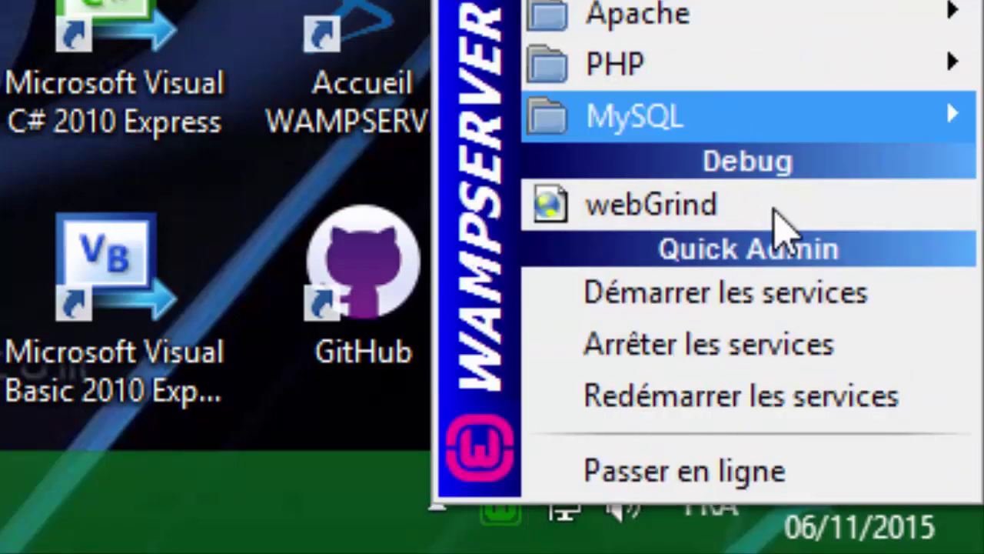
{"action": "left_click", "coordinate": [656, 487]}
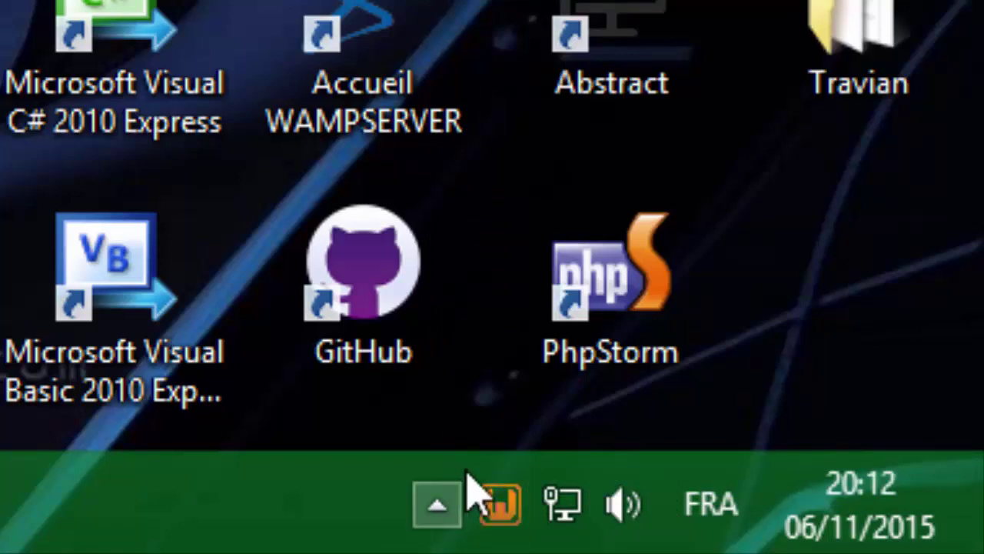
{"action": "left_click", "coordinate": [504, 511]}
{"action": "left_click", "coordinate": [668, 461]}
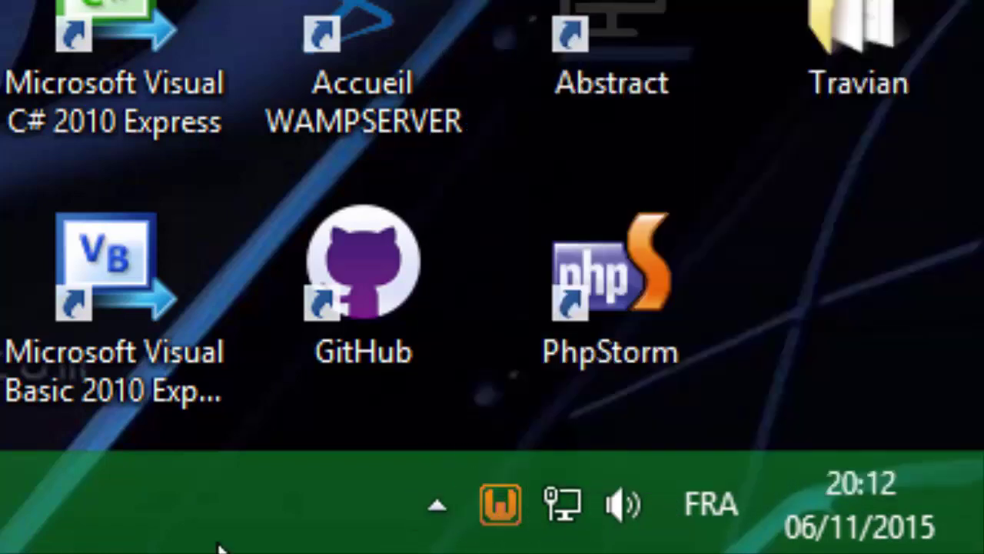
{"action": "left_click", "coordinate": [502, 509]}
{"action": "left_click", "coordinate": [129, 509]}
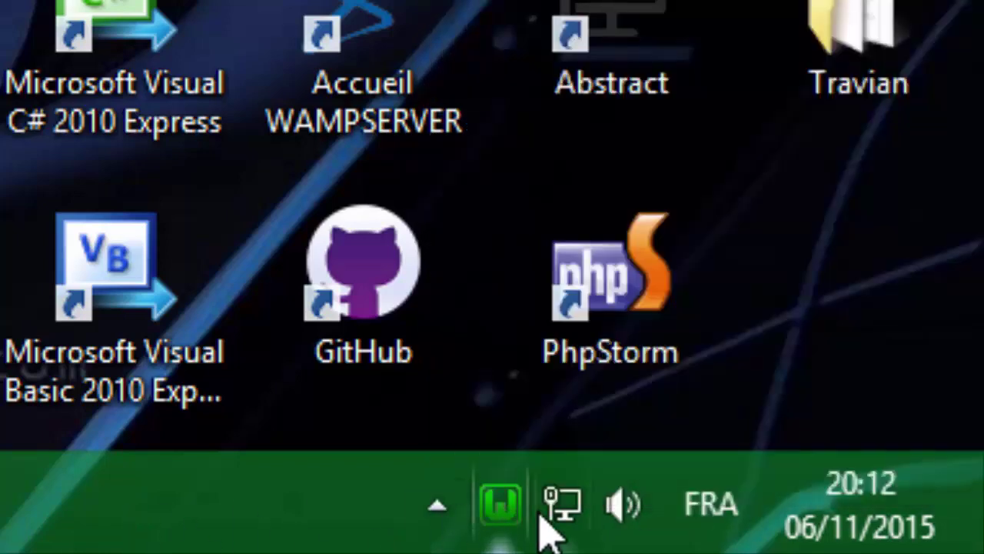
{"action": "left_click", "coordinate": [562, 500]}
{"action": "left_click", "coordinate": [3, 483]}
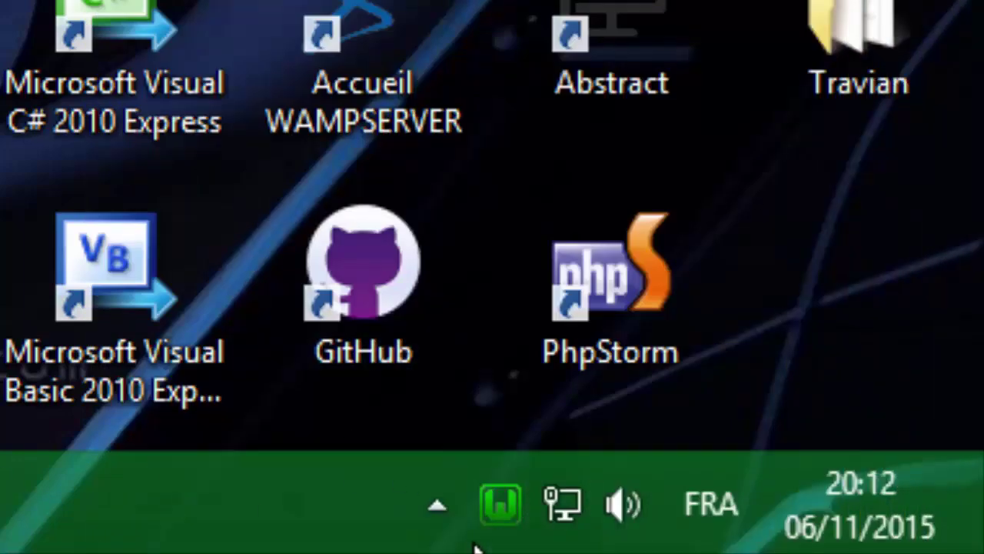
Check WampServer's menu and the status shown by its notification area icon.
{"action": "left_click", "coordinate": [502, 511]}
{"action": "left_click", "coordinate": [646, 507]}
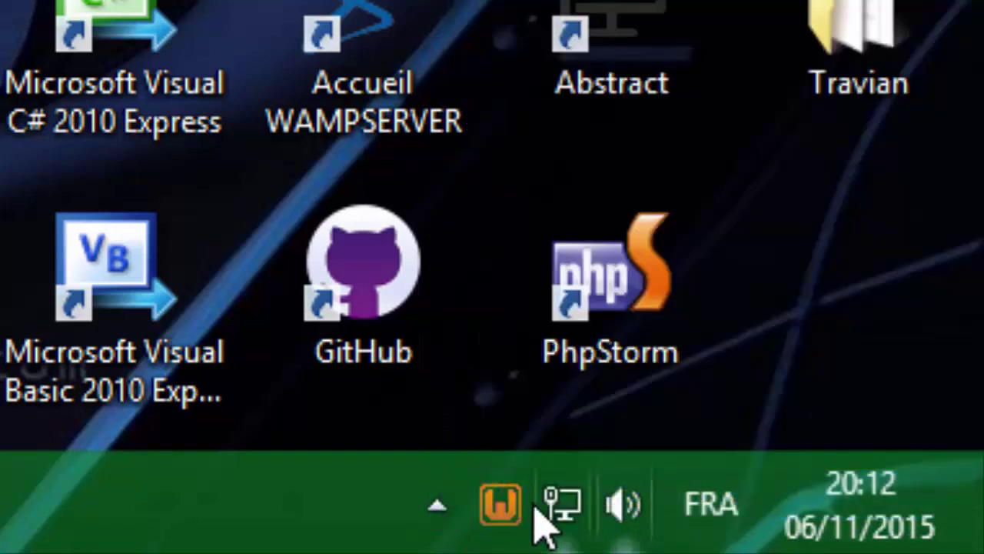
{"action": "left_click", "coordinate": [500, 511]}
{"action": "left_click", "coordinate": [140, 548]}
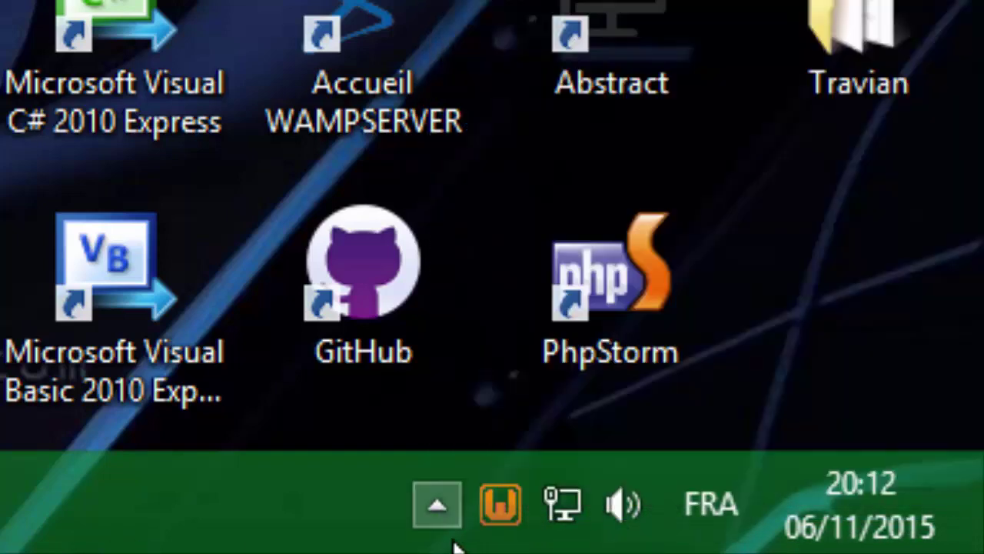
{"action": "left_click", "coordinate": [496, 519]}
{"action": "left_click", "coordinate": [691, 510]}
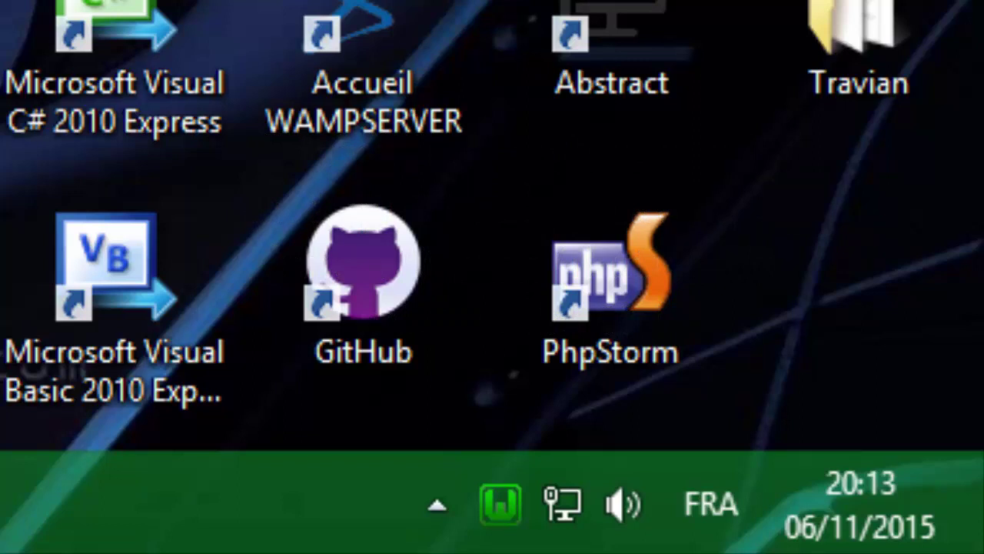
Open the Programmes et fonctionnalités list of installed programs from the Ce PC window.
{"action": "key", "text": "super+e"}
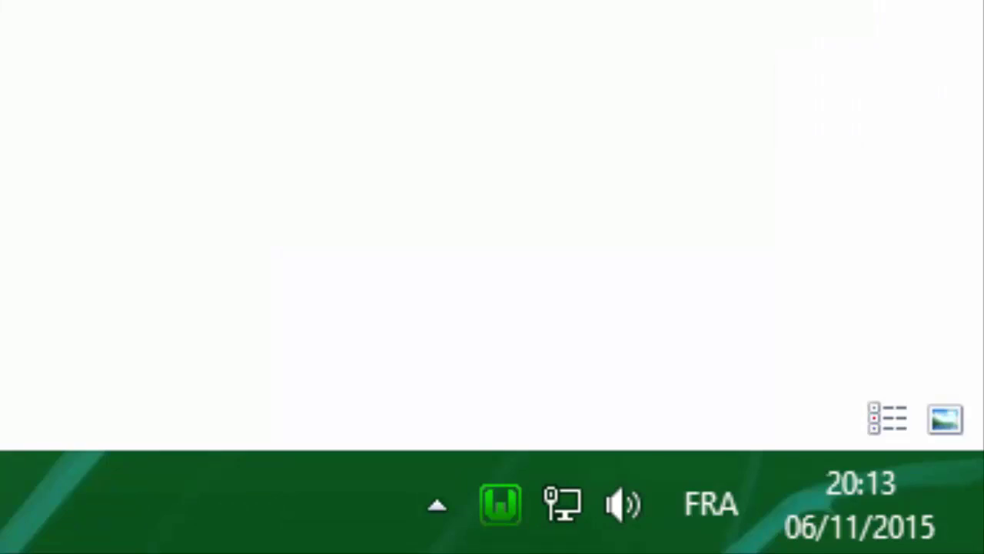
{"action": "left_click", "coordinate": [252, 543]}
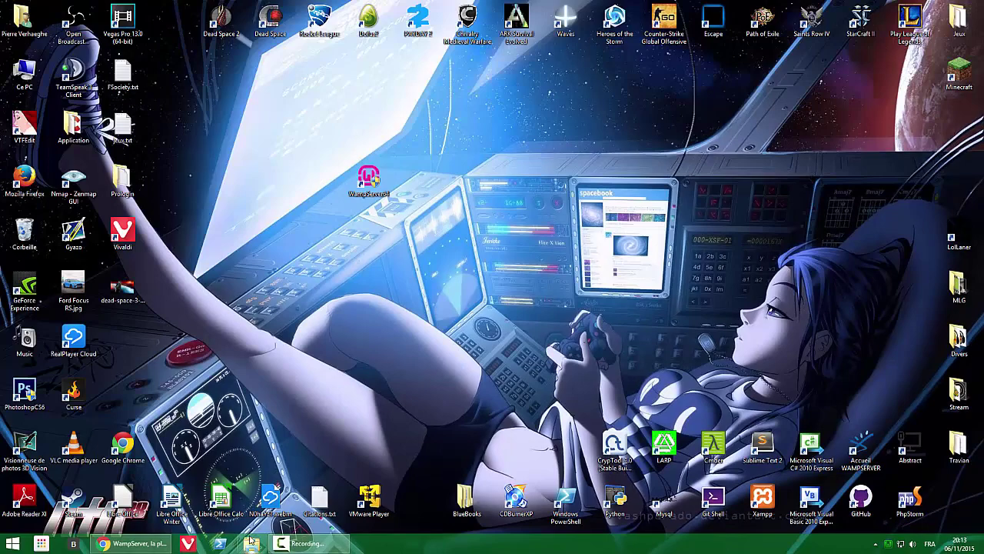
{"action": "left_click", "coordinate": [251, 543]}
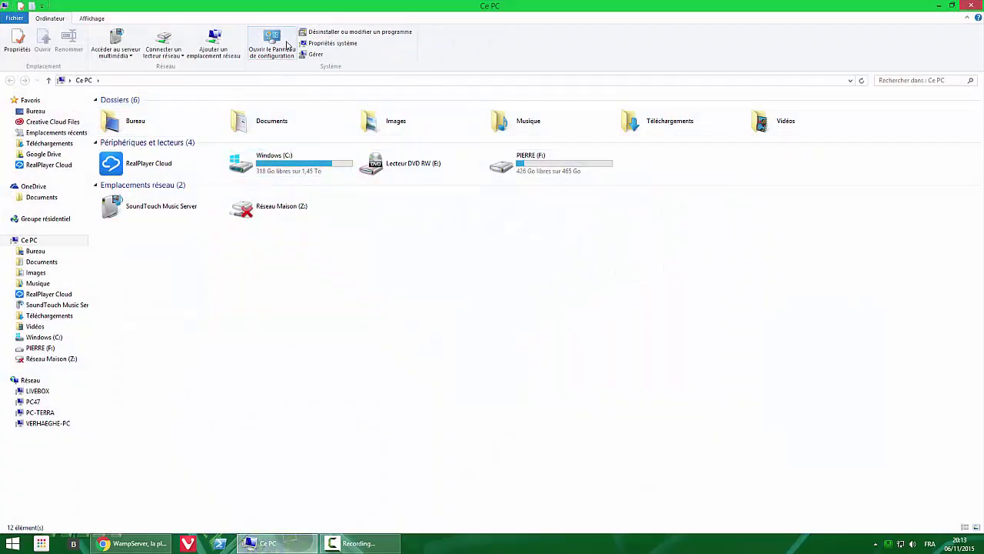
{"action": "left_click", "coordinate": [346, 31]}
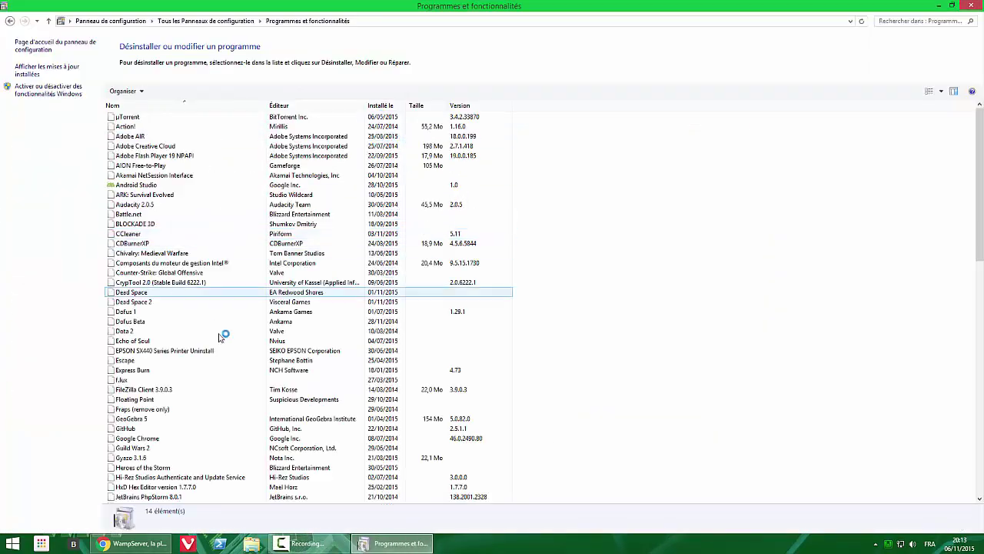
Examine the Microsoft Visual C++ Redistributable entries among the installed programs and close the window.
{"action": "scroll", "coordinate": [258, 335], "scroll_direction": "down", "scroll_amount": 12}
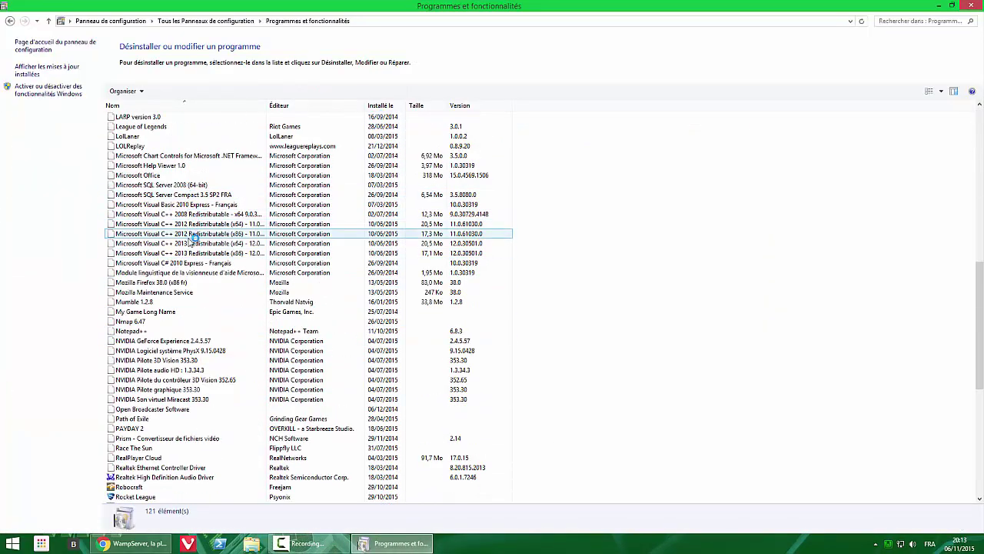
{"action": "scroll", "coordinate": [199, 271], "scroll_direction": "down", "scroll_amount": 15}
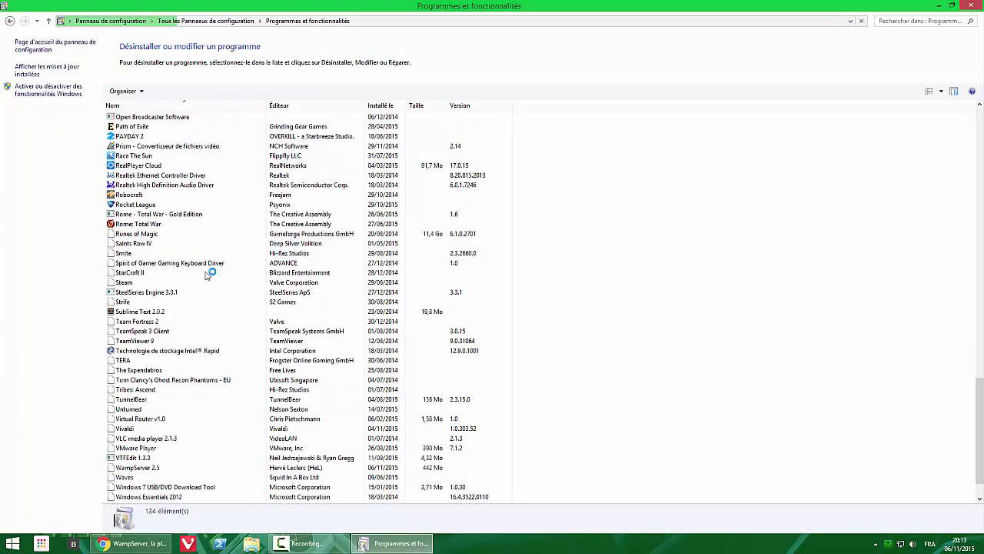
{"action": "scroll", "coordinate": [223, 380], "scroll_direction": "up", "scroll_amount": 20}
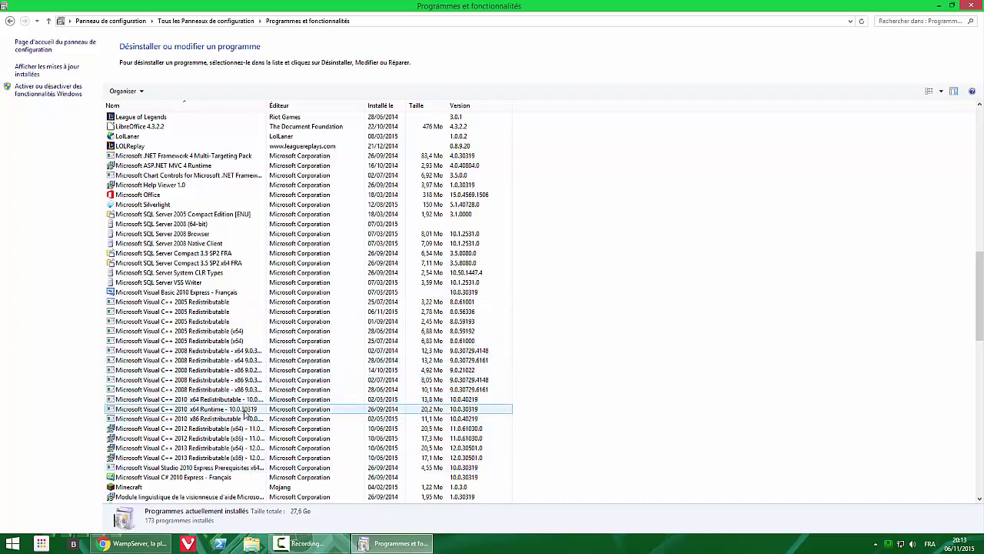
{"action": "scroll", "coordinate": [261, 462], "scroll_direction": "up", "scroll_amount": 3}
{"action": "scroll", "coordinate": [261, 461], "scroll_direction": "up", "scroll_amount": 1}
{"action": "scroll", "coordinate": [263, 453], "scroll_direction": "down", "scroll_amount": 3}
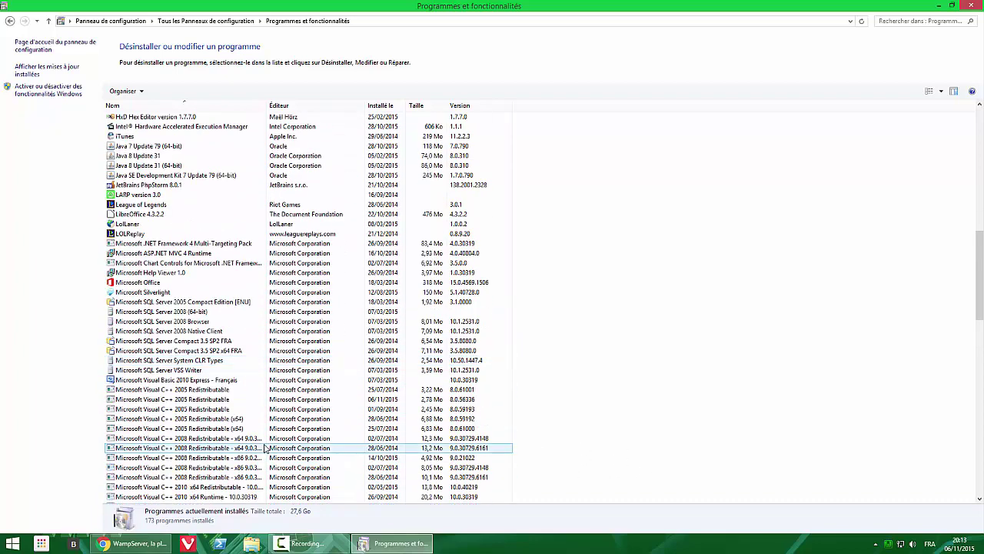
{"action": "scroll", "coordinate": [264, 446], "scroll_direction": "down", "scroll_amount": 1}
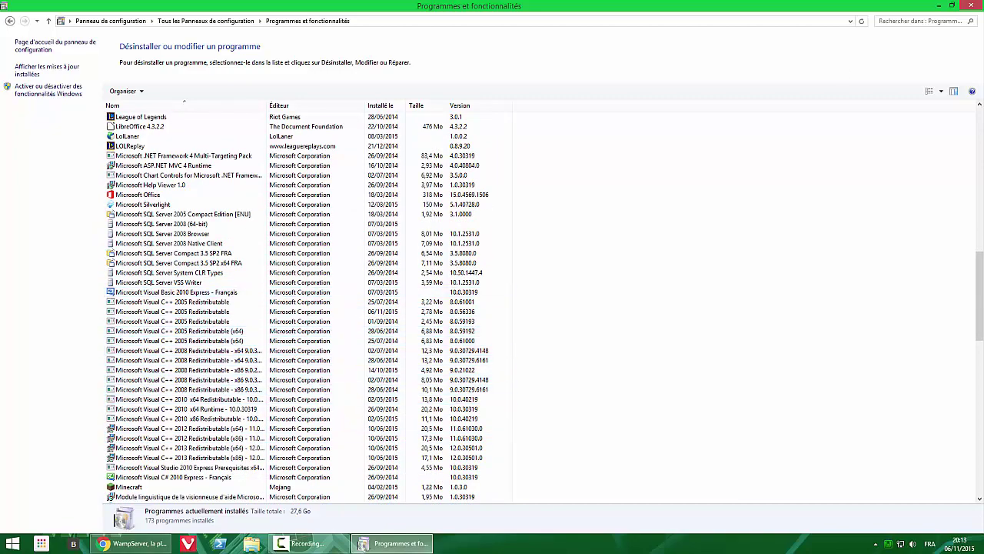
{"action": "left_click", "coordinate": [970, 6]}
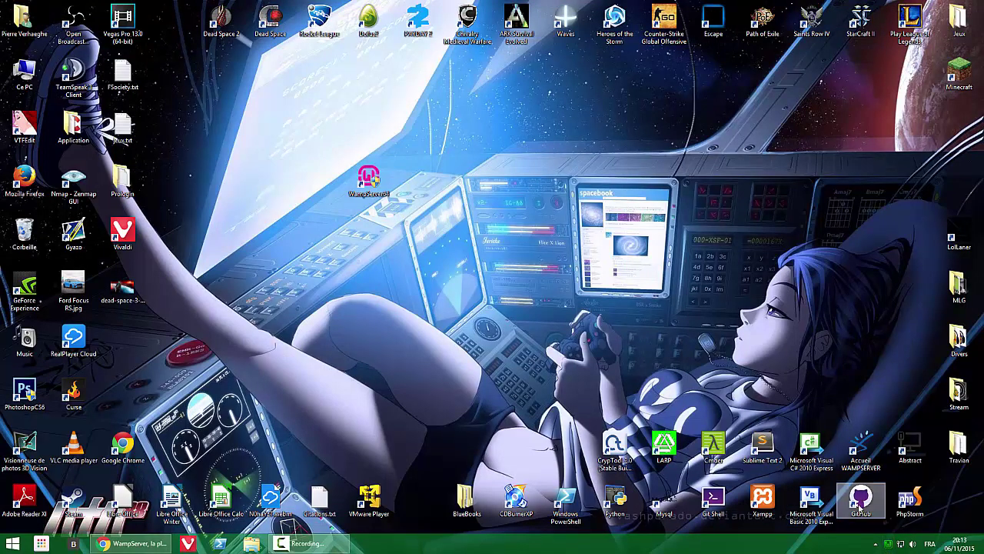
{"action": "left_click", "coordinate": [889, 543]}
{"action": "left_click", "coordinate": [703, 338]}
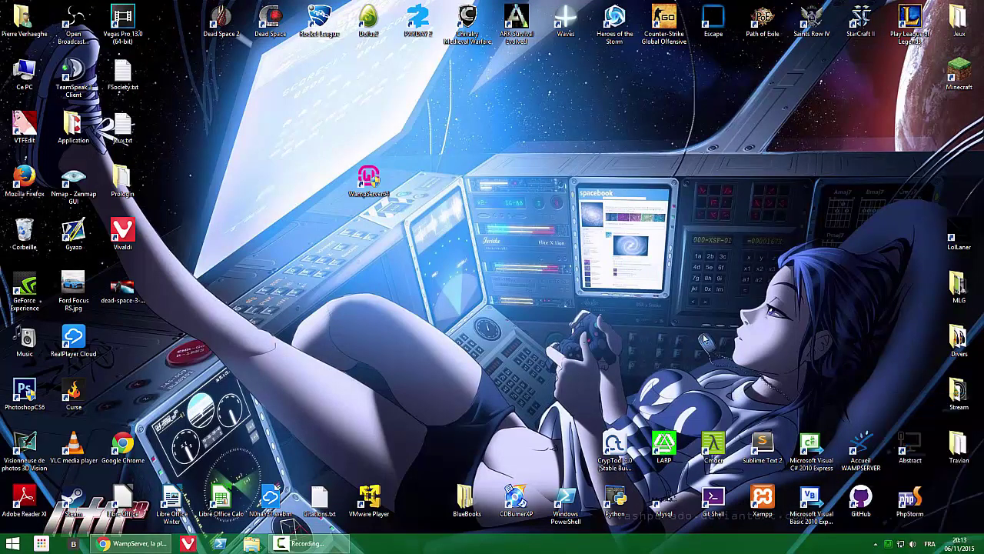
{"action": "left_click", "coordinate": [890, 544]}
{"action": "left_click", "coordinate": [912, 472]}
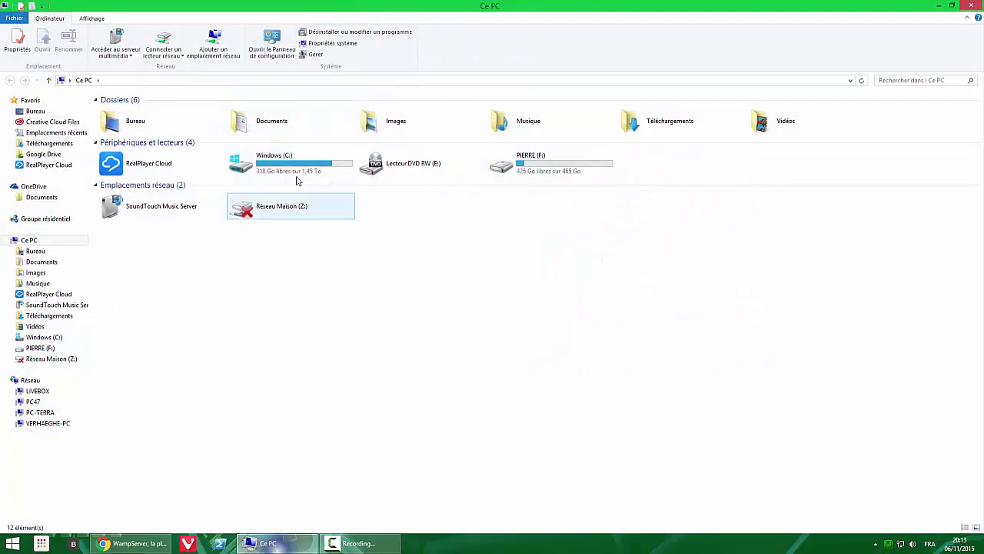
Examine the wamp folder on drive C: and its www subfolder, and close the file window.
{"action": "double_click", "coordinate": [297, 180]}
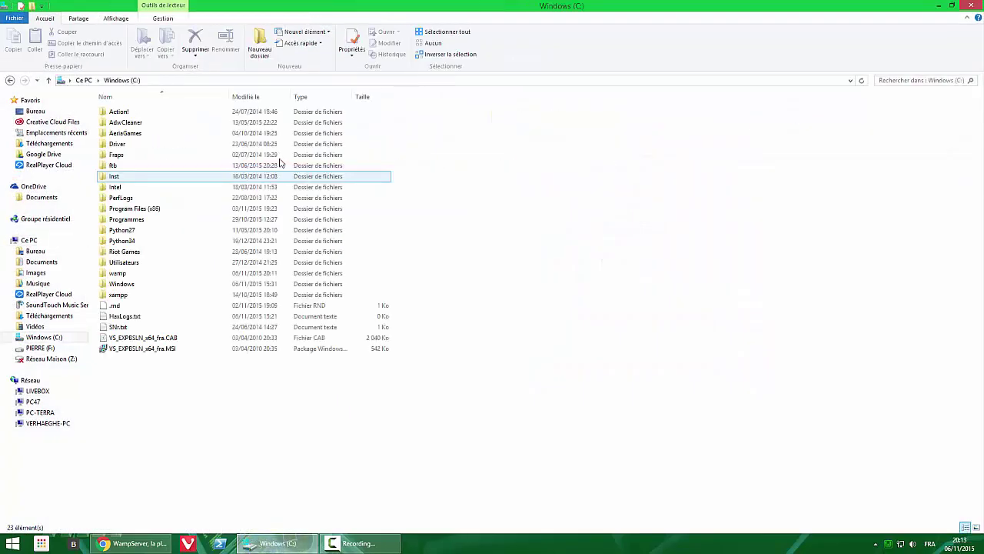
{"action": "left_click", "coordinate": [119, 274]}
{"action": "double_click", "coordinate": [119, 274]}
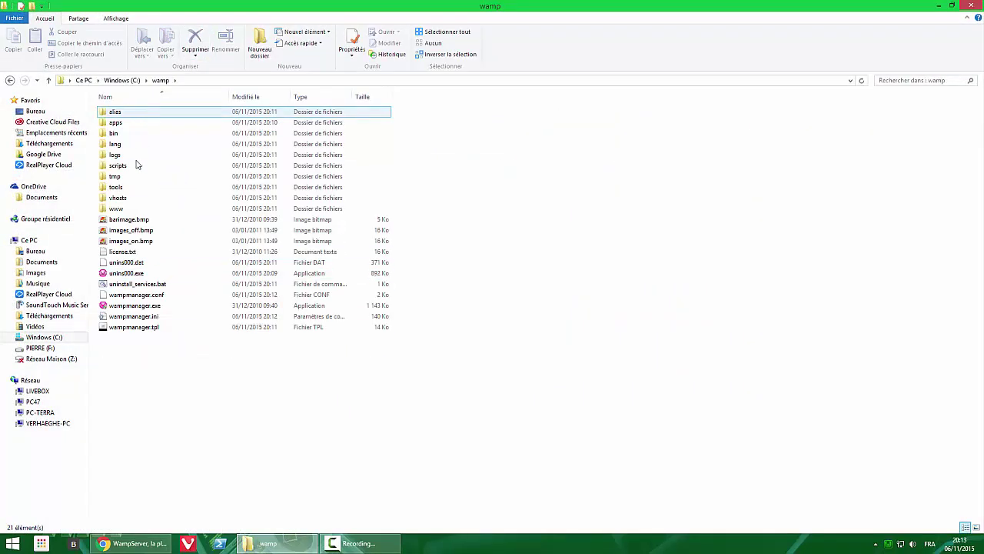
{"action": "left_click_drag", "start_coordinate": [135, 398], "coordinate": [123, 109]}
{"action": "left_click", "coordinate": [115, 406]}
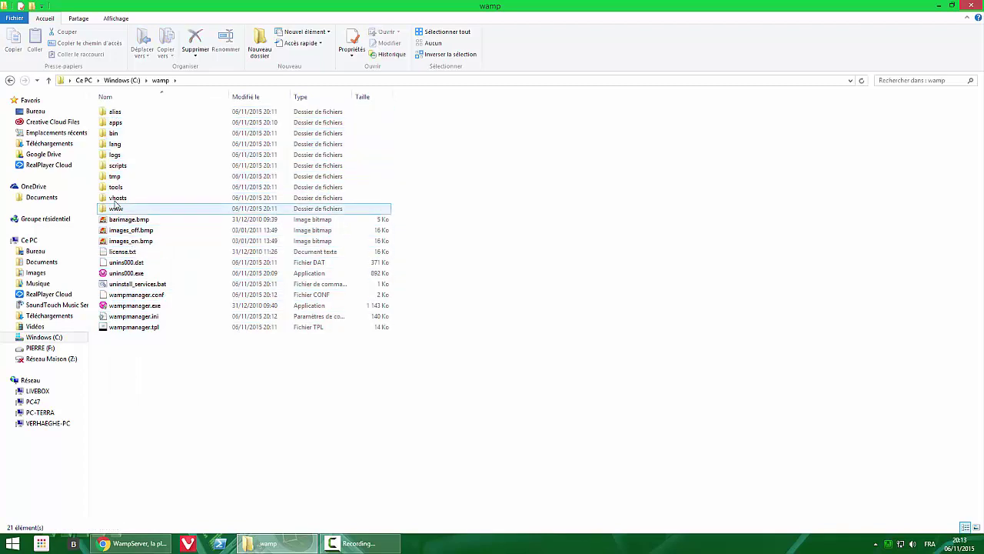
{"action": "left_click", "coordinate": [114, 210]}
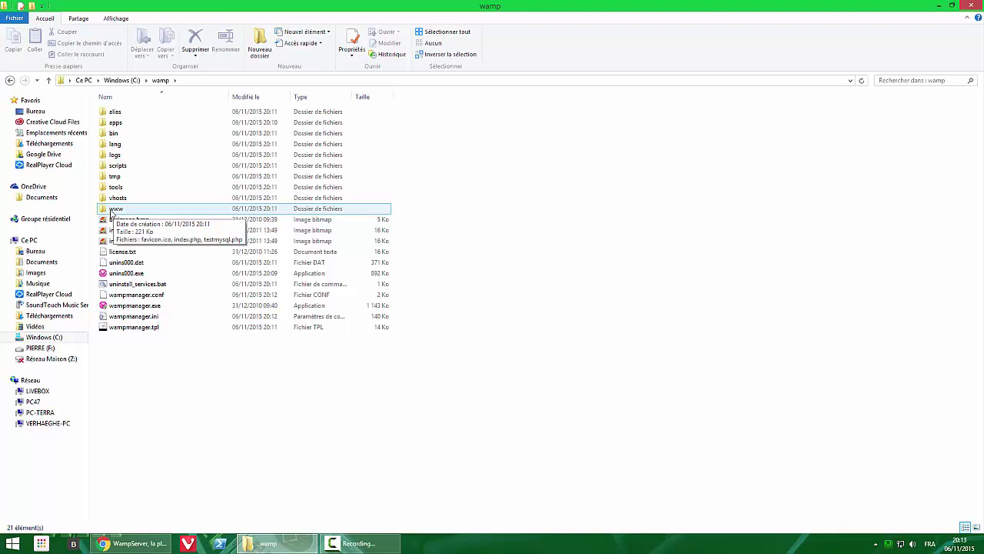
{"action": "double_click", "coordinate": [114, 209]}
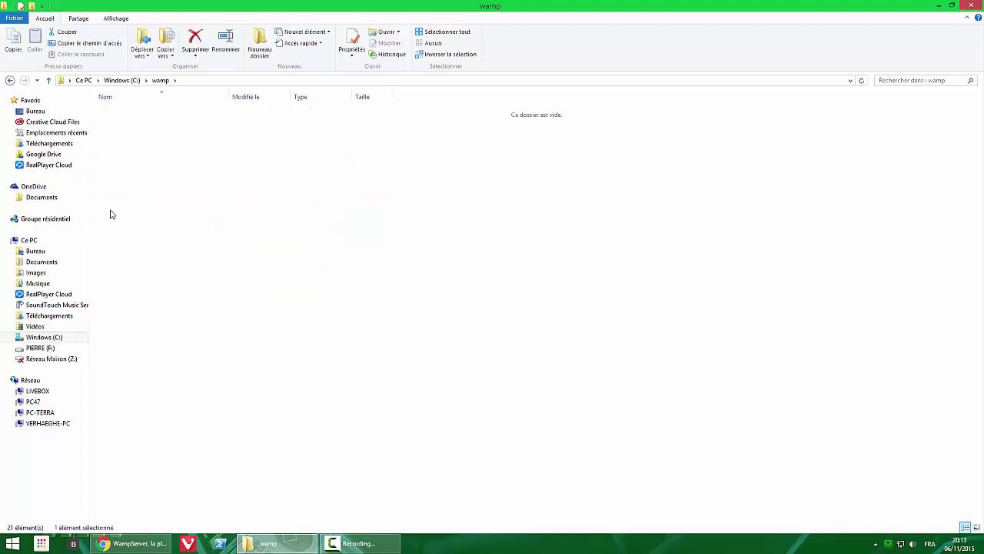
{"action": "key", "text": "alt+F4"}
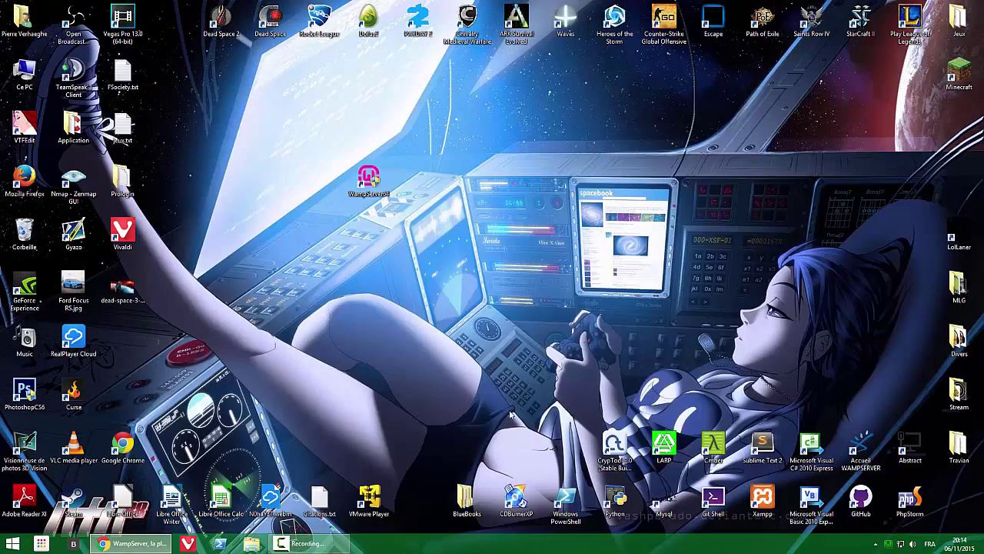
Switch to Chrome and load localhost in a new tab.
{"action": "left_click", "coordinate": [108, 544]}
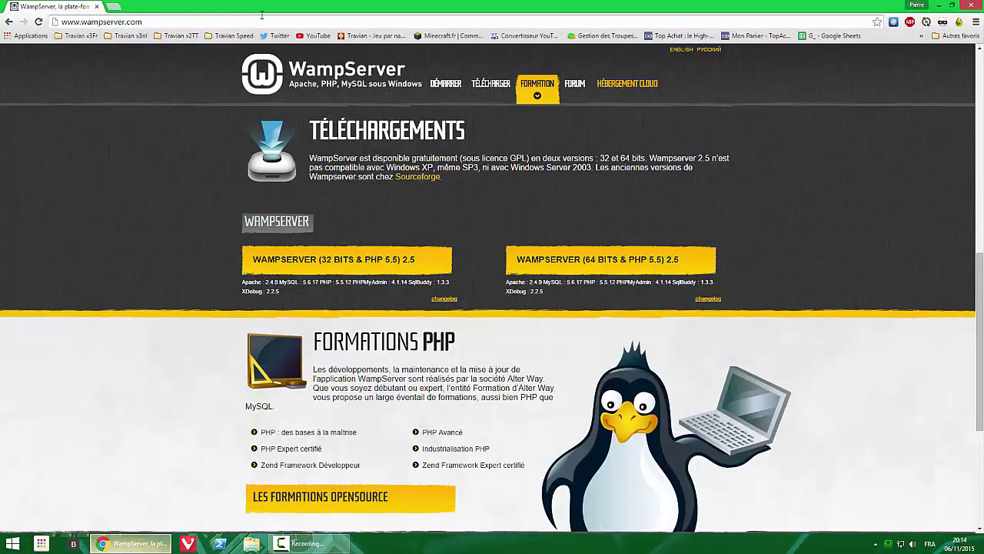
{"action": "left_click", "coordinate": [114, 10]}
{"action": "type", "text": "local"}
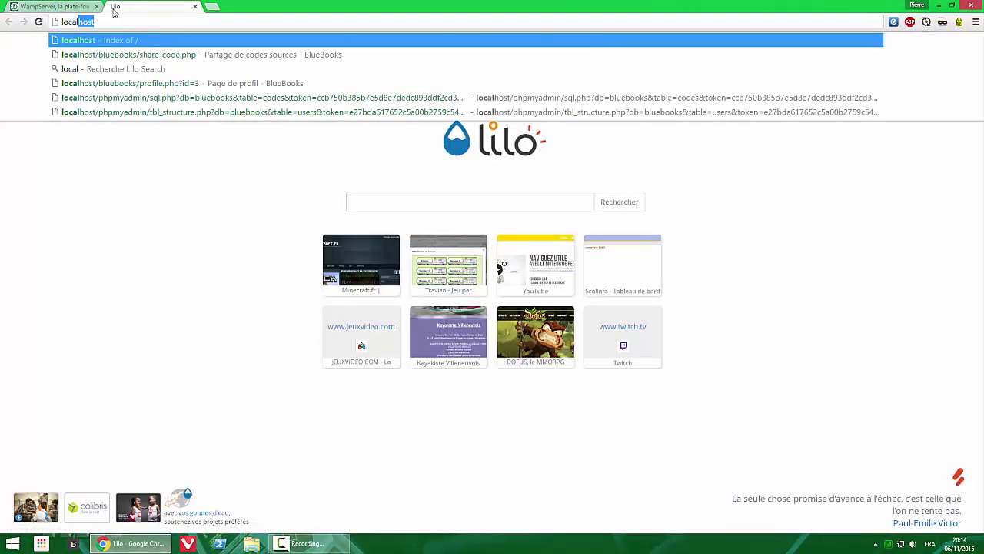
{"action": "type", "text": "host"}
{"action": "key", "text": "Return"}
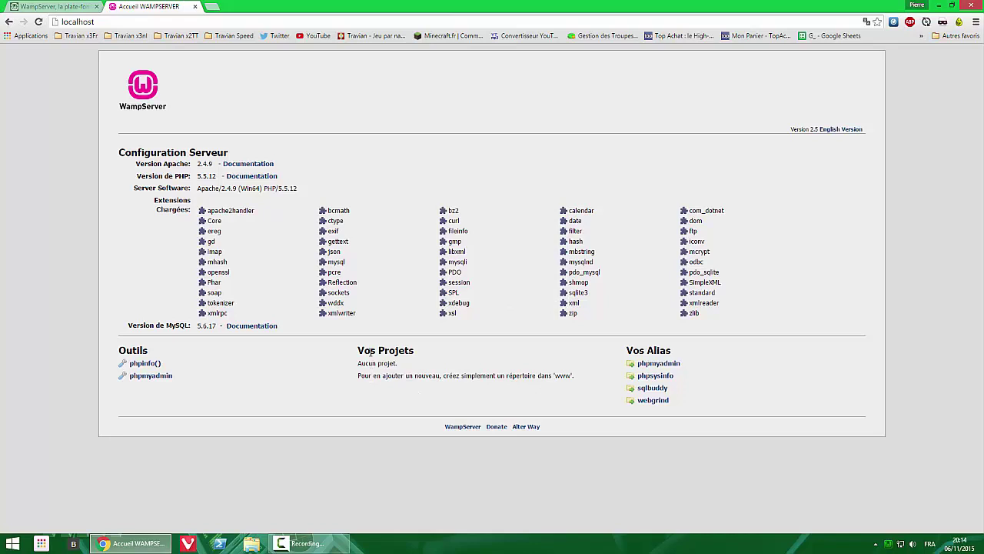
Examine the Vos Projets section of the WampServer home page and minimize the browser.
{"action": "left_click_drag", "start_coordinate": [370, 351], "coordinate": [437, 355]}
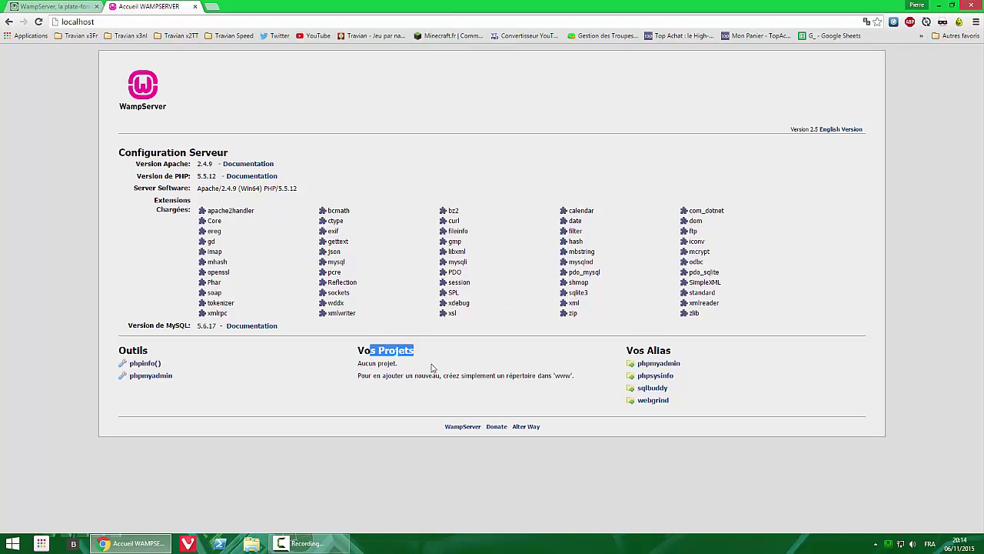
{"action": "left_click", "coordinate": [421, 375]}
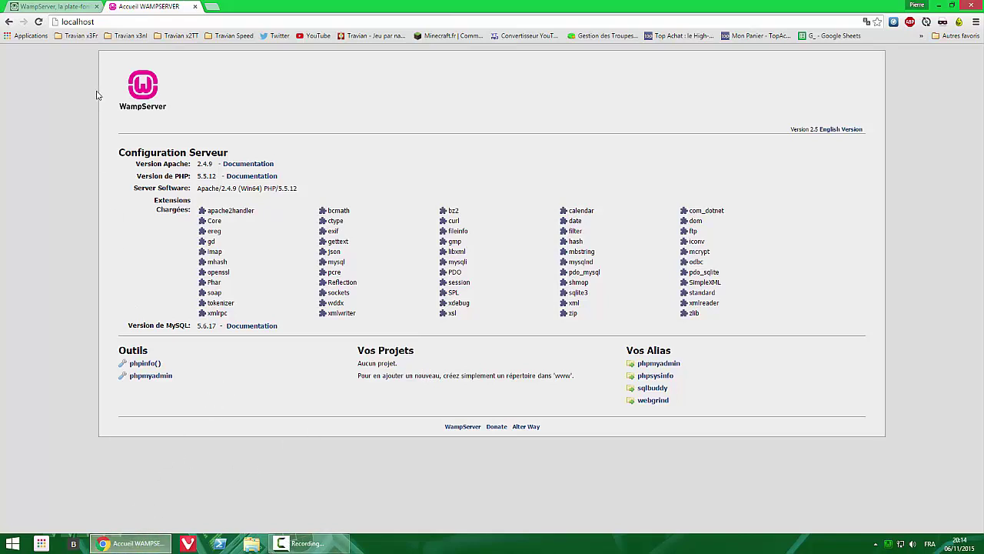
{"action": "left_click", "coordinate": [65, 6]}
{"action": "left_click", "coordinate": [125, 6]}
{"action": "left_click", "coordinate": [121, 543]}
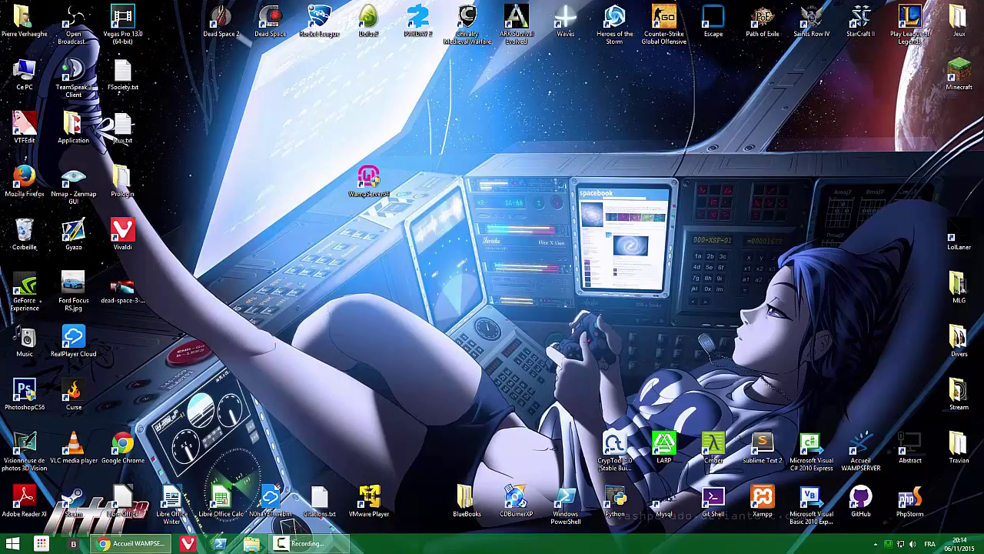
Open the www folder inside C:\wamp in a new File Explorer window.
{"action": "left_click", "coordinate": [251, 542]}
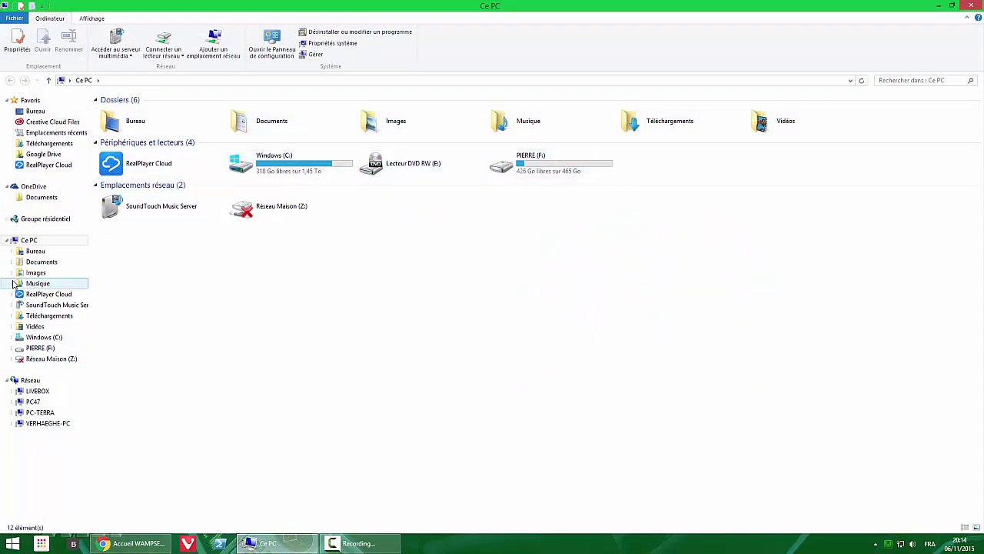
{"action": "double_click", "coordinate": [283, 167]}
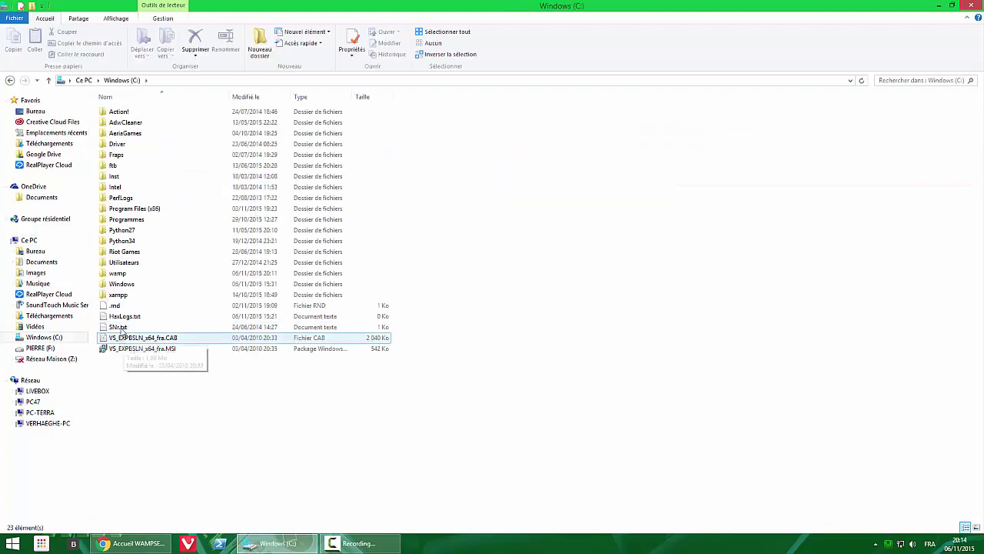
{"action": "double_click", "coordinate": [131, 282]}
{"action": "double_click", "coordinate": [141, 209]}
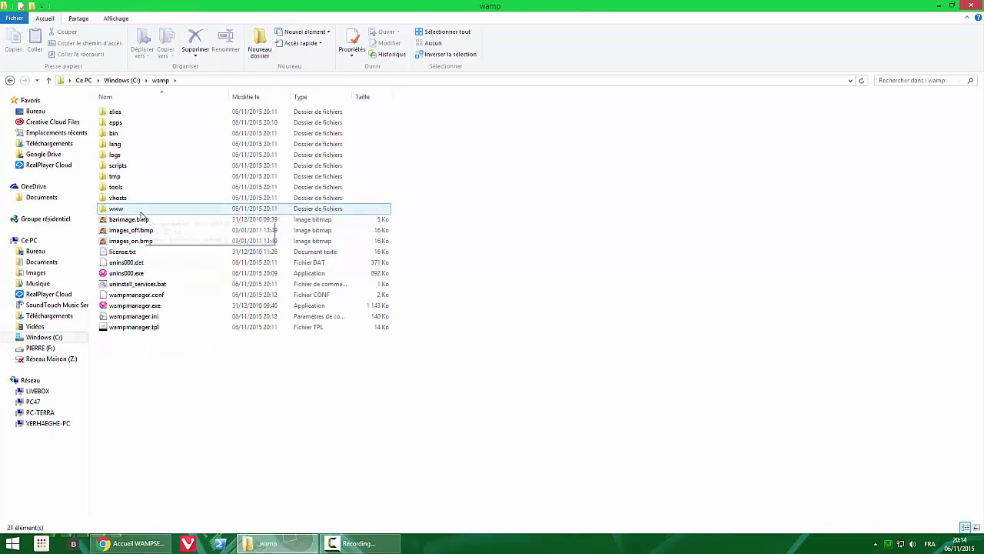
Create a new folder named Tuto in the www folder.
{"action": "right_click", "coordinate": [141, 206]}
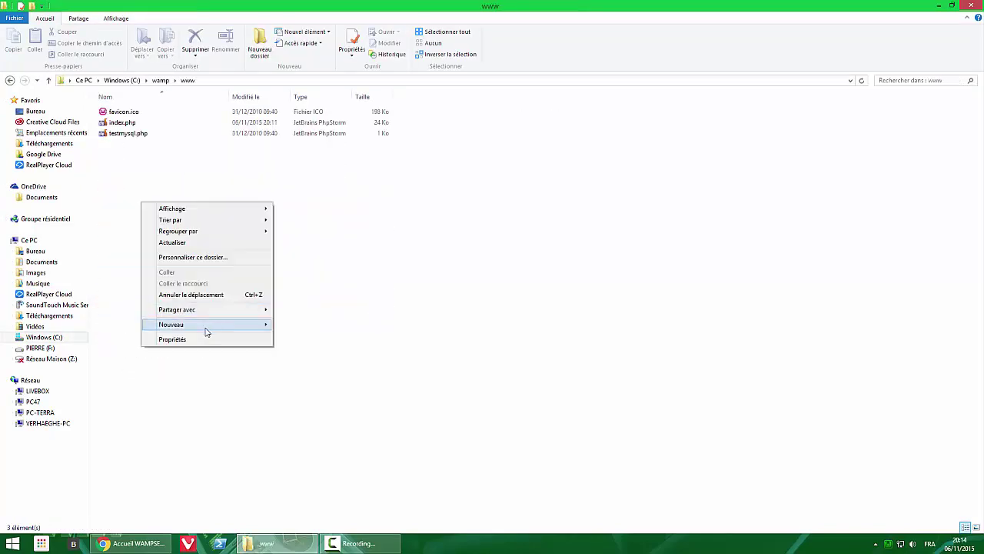
{"action": "mouse_move", "coordinate": [223, 331]}
{"action": "left_click", "coordinate": [309, 328]}
{"action": "type", "text": "Tuto"}
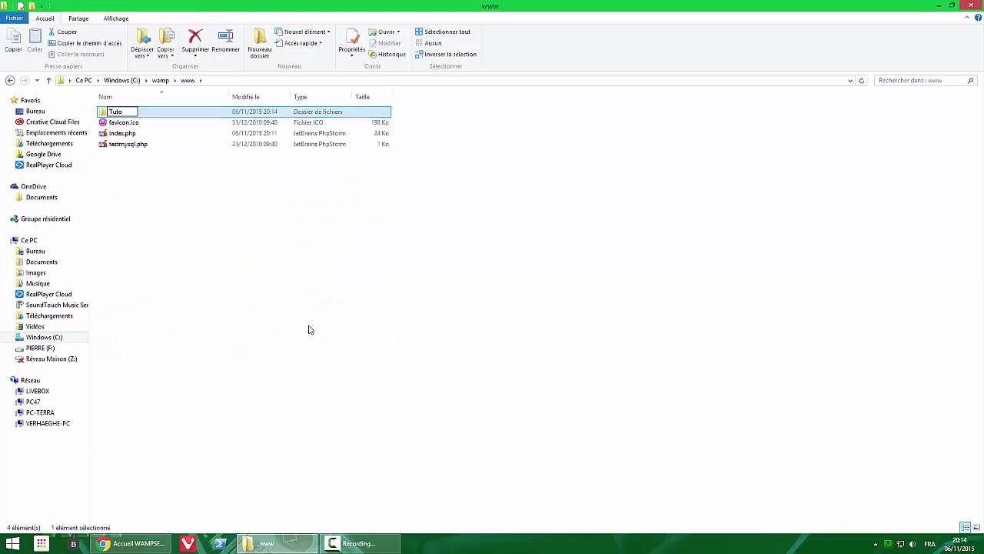
{"action": "key", "text": "Return"}
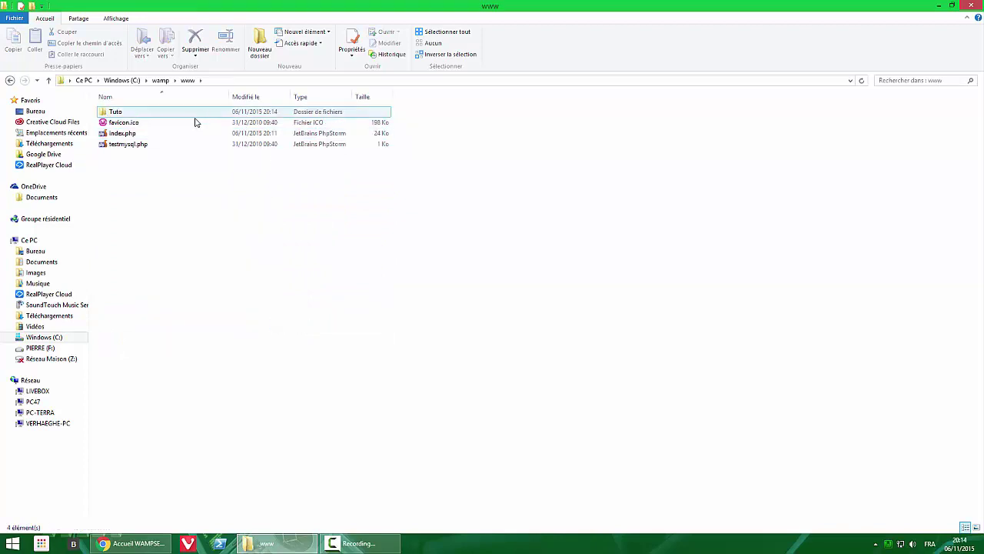
Create a new text document in the Tuto folder and name it Index.html.
{"action": "double_click", "coordinate": [187, 112]}
{"action": "right_click", "coordinate": [156, 154]}
{"action": "mouse_move", "coordinate": [229, 276]}
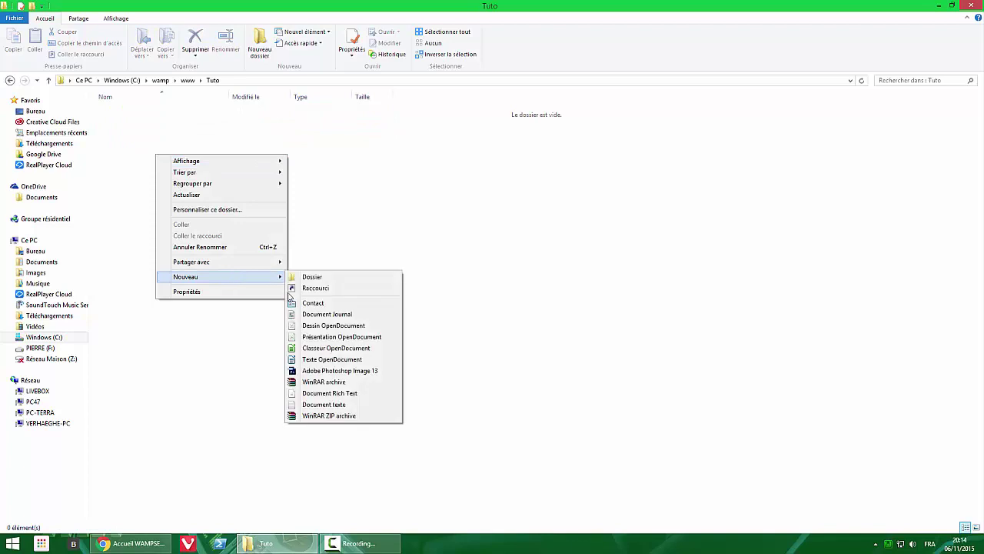
{"action": "left_click", "coordinate": [335, 404]}
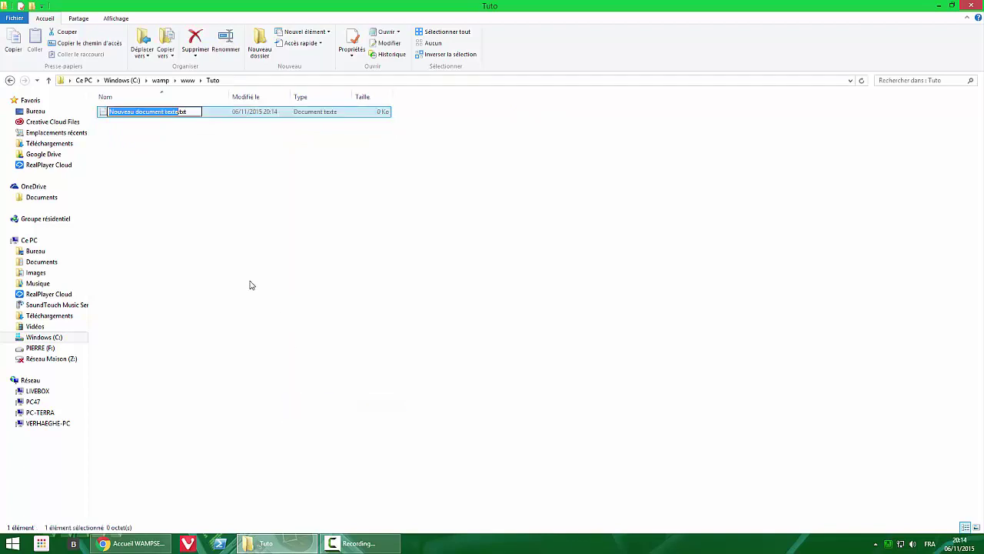
{"action": "type", "text": "inde"}
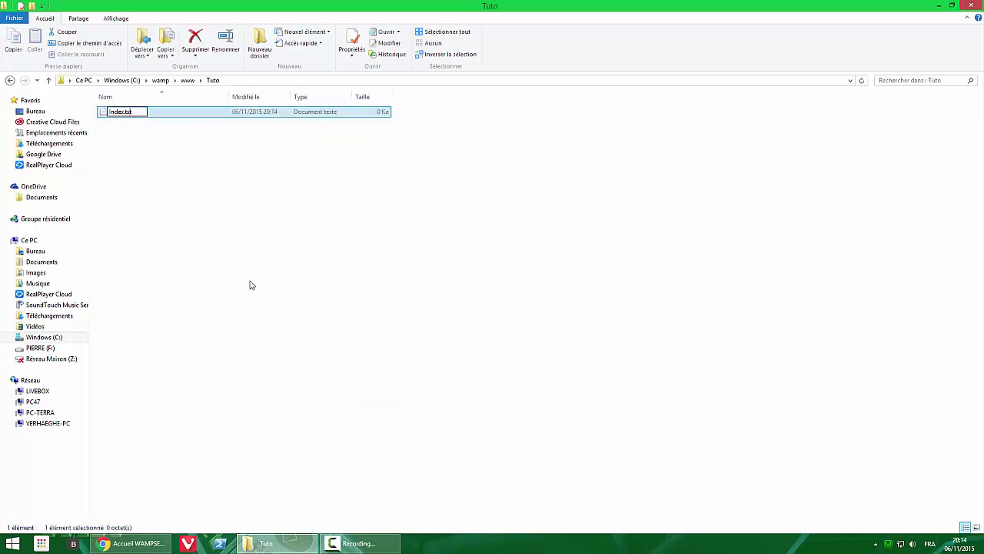
{"action": "type", "text": "x.html"}
{"action": "key", "text": "Return"}
{"action": "left_click", "coordinate": [545, 275]}
Open Index.html from the Tuto folder for editing in Notepad++.
{"action": "right_click", "coordinate": [148, 118]}
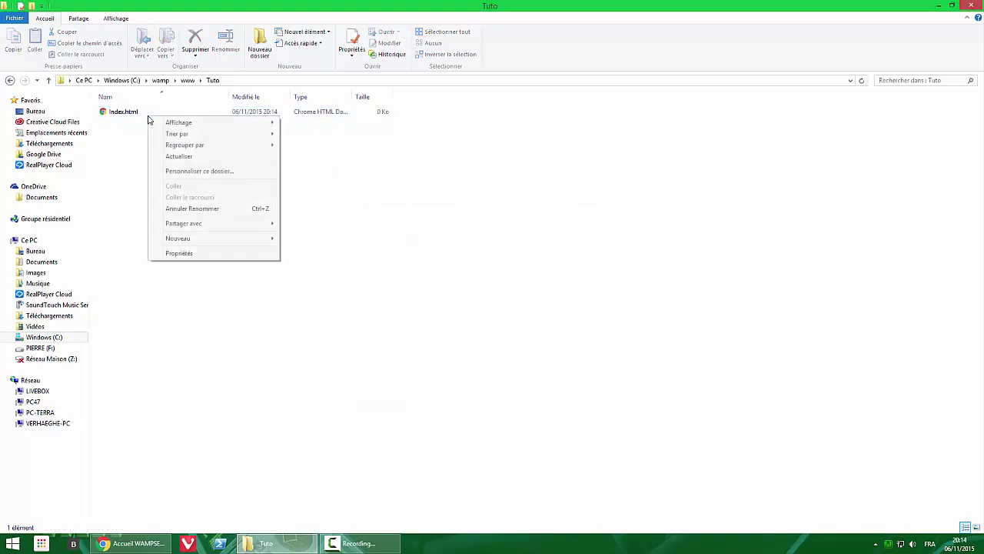
{"action": "right_click", "coordinate": [124, 113]}
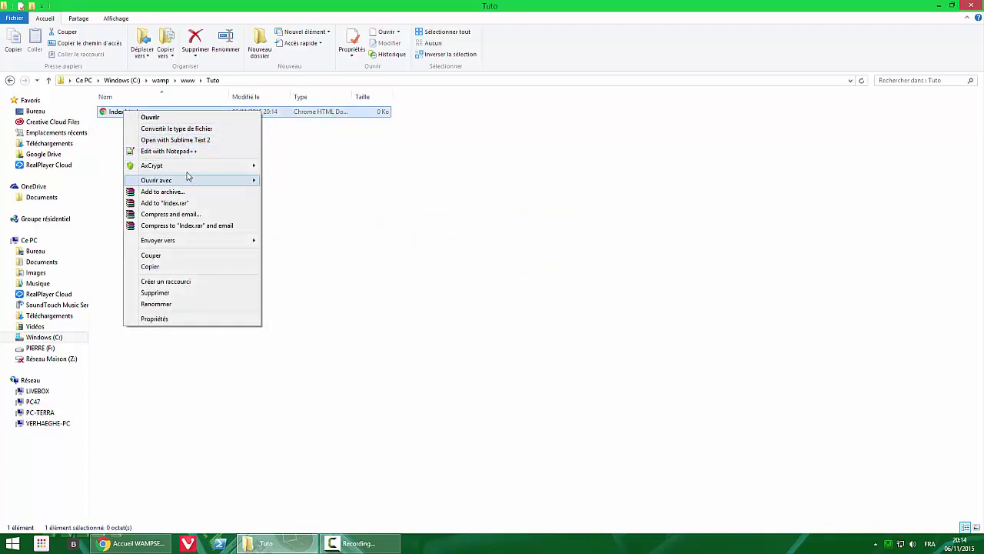
{"action": "left_click", "coordinate": [183, 152]}
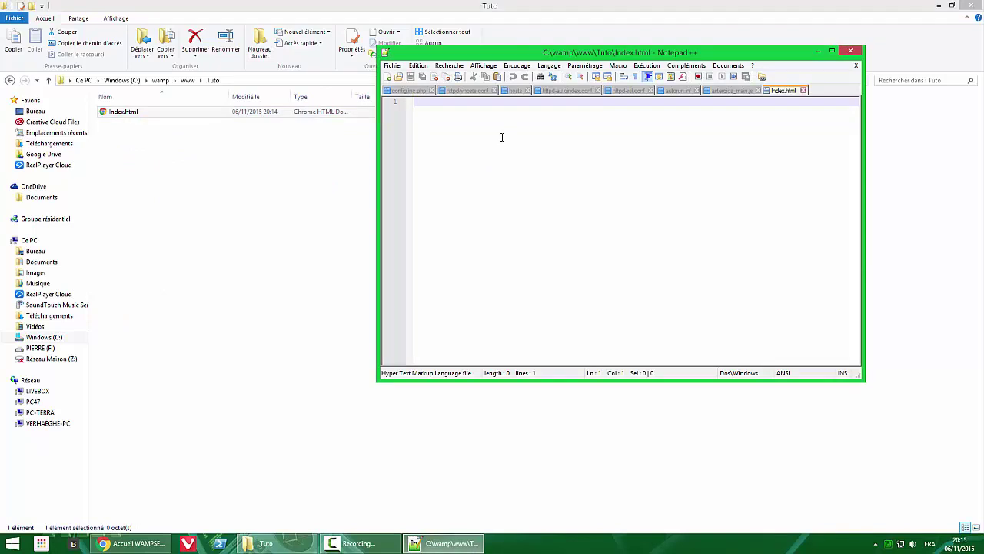
Write the page skeleton in Index.html with opening and closing html, head and body tags on four-space-free separate lines.
{"action": "type", "text": "<html>"}
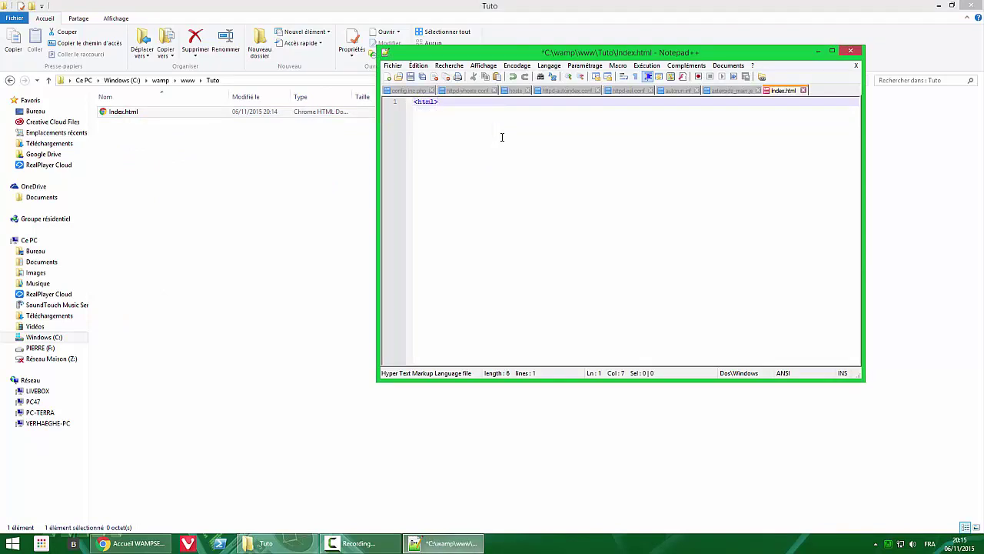
{"action": "key", "text": "Return"}
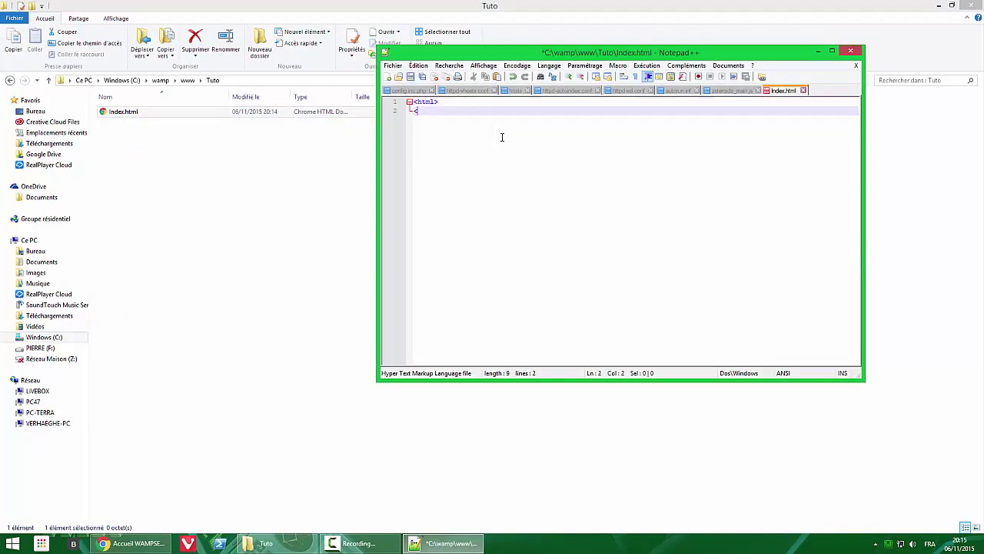
{"action": "type", "text": "</html>"}
{"action": "key", "text": "Up"}
{"action": "key", "text": "End"}
{"action": "key", "text": "Return"}
{"action": "type", "text": "<head></head>"}
{"action": "key", "text": "Return"}
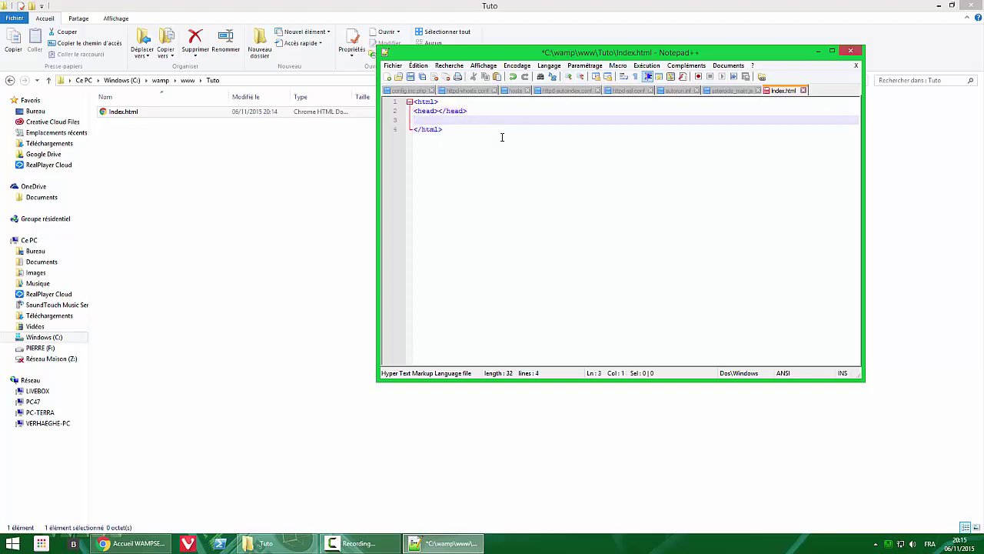
{"action": "type", "text": "<body>"}
{"action": "key", "text": "Return"}
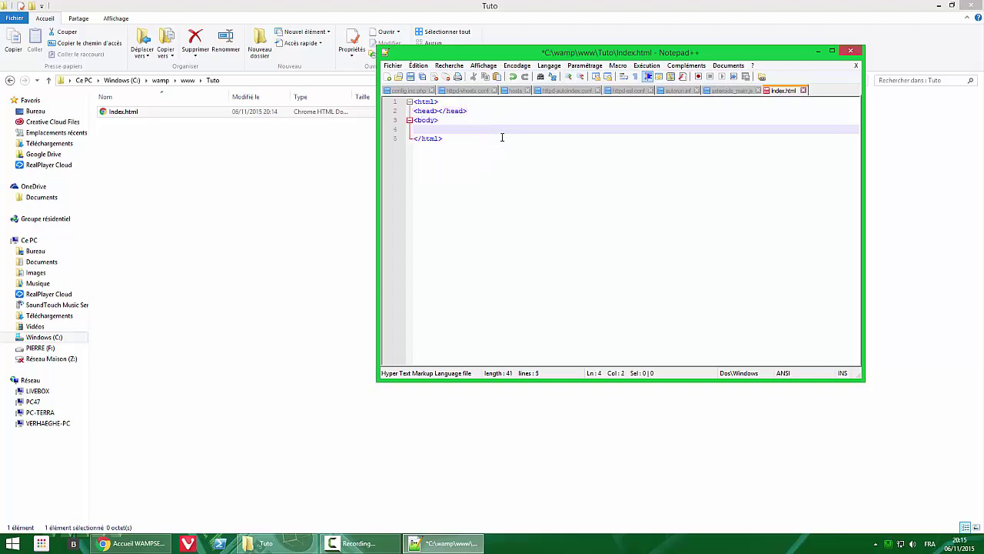
{"action": "type", "text": "/body>"}
Add the paragraph <p>Ceci est un test</p> inside the body, then save Index.html and close the editor.
{"action": "left_click", "coordinate": [530, 111]}
{"action": "left_click", "coordinate": [529, 121]}
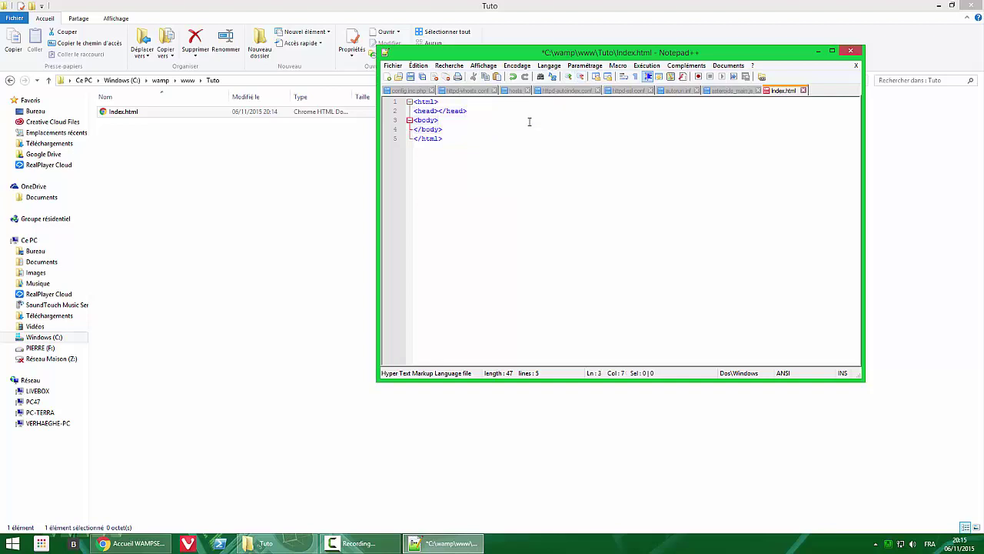
{"action": "key", "text": "Return"}
{"action": "type", "text": "<p>"}
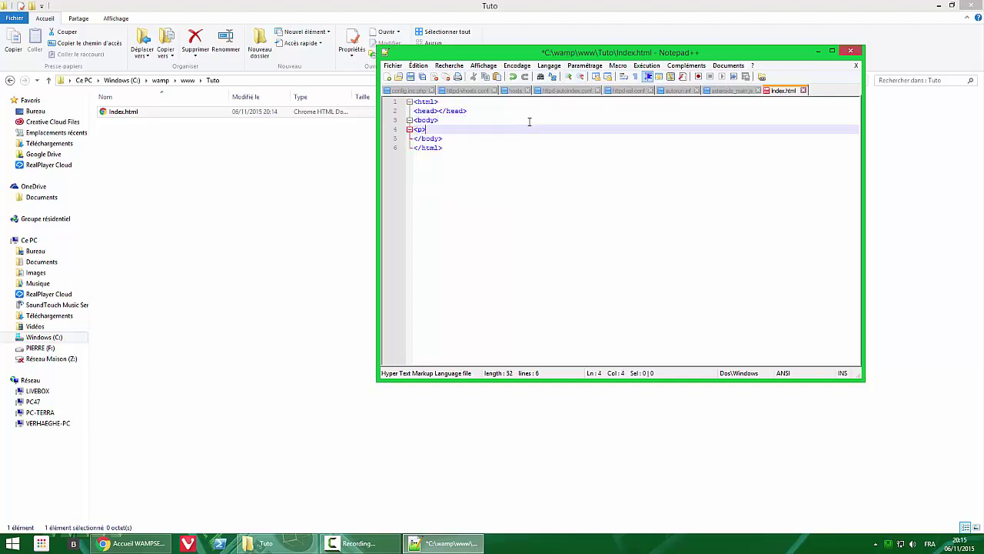
{"action": "type", "text": "Ceci est un test</p>"}
{"action": "left_click", "coordinate": [422, 77]}
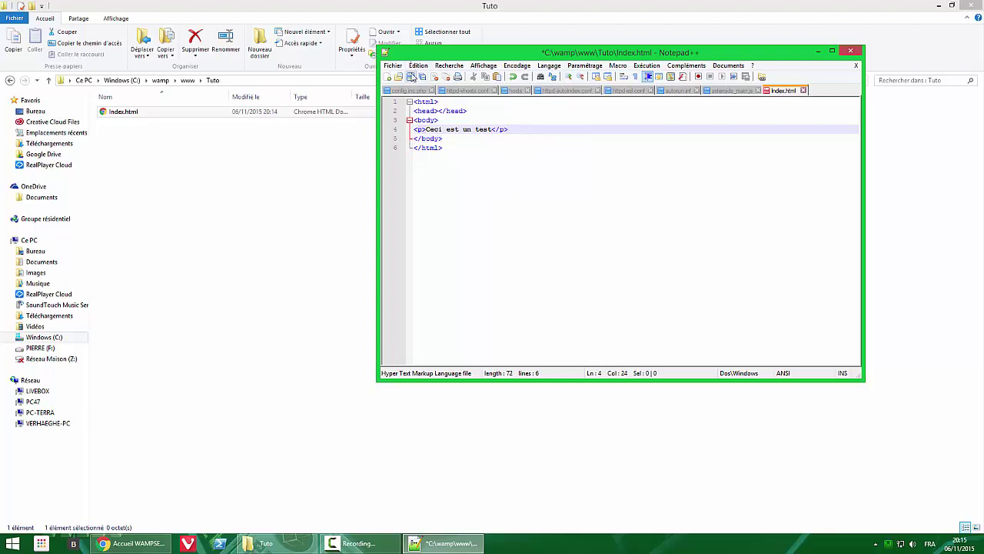
{"action": "left_click", "coordinate": [854, 51]}
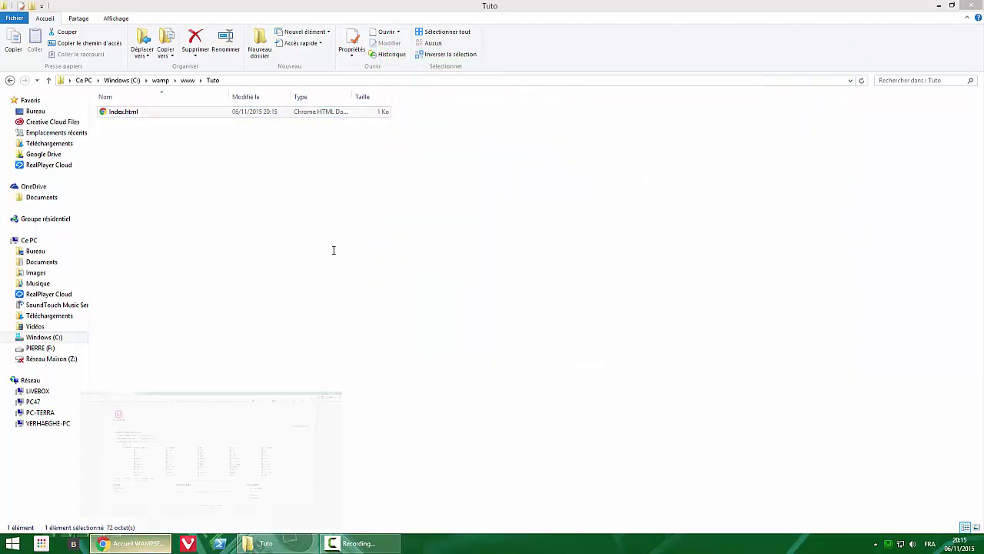
Switch to Chrome, try to open the Tuto project from Vos Projets and return to the WampServer home page.
{"action": "left_click", "coordinate": [146, 543]}
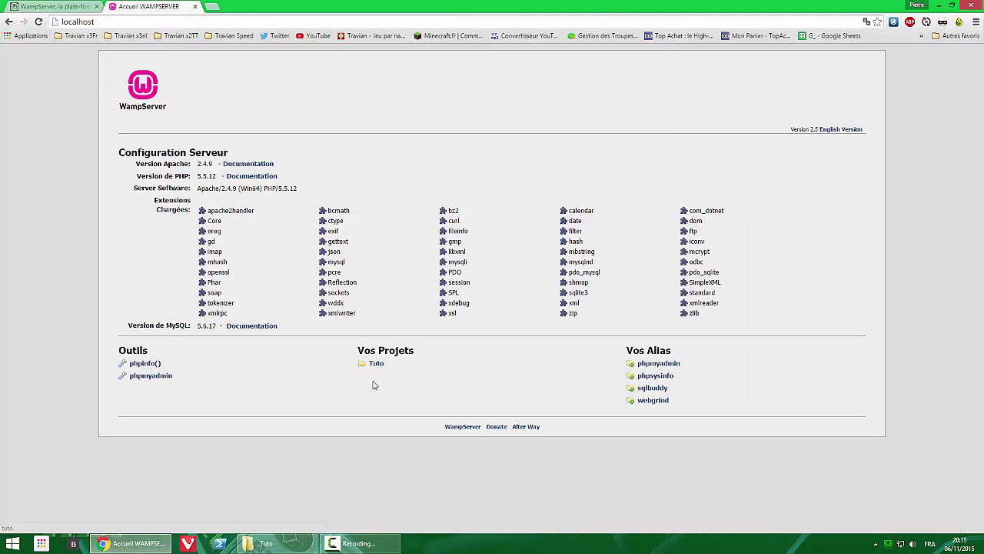
{"action": "left_click", "coordinate": [376, 365]}
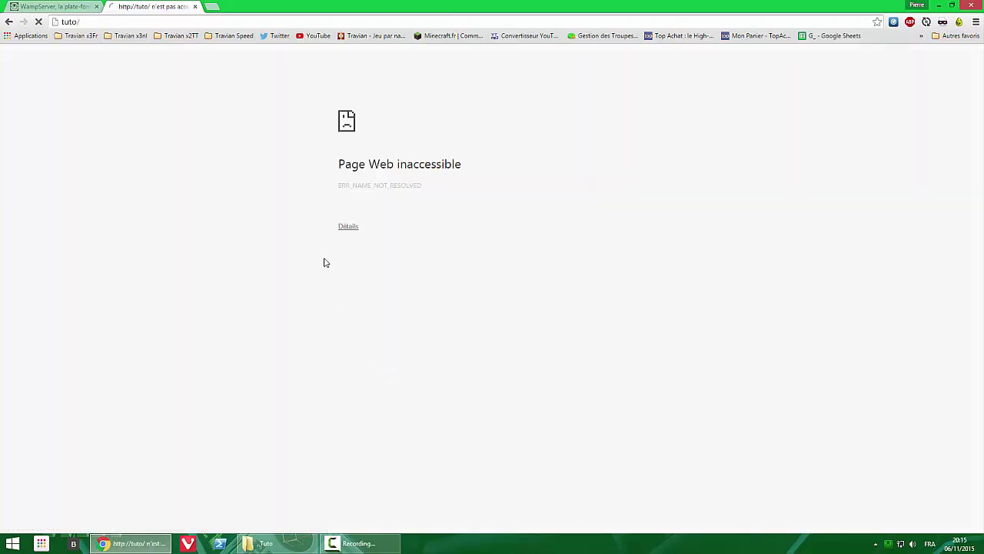
{"action": "left_click", "coordinate": [9, 21]}
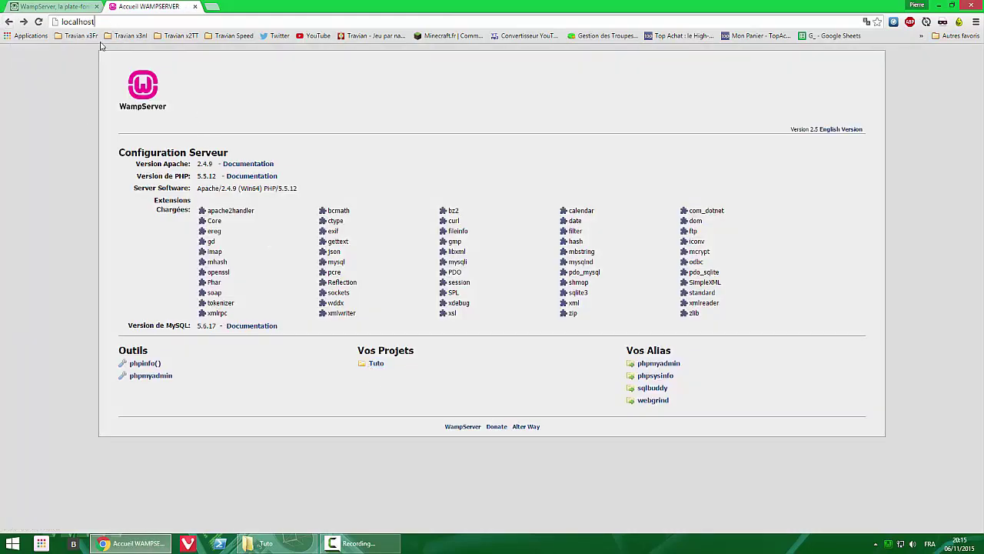
Load localhost/tuto and highlight the test sentence on the page.
{"action": "type", "text": "/tuto"}
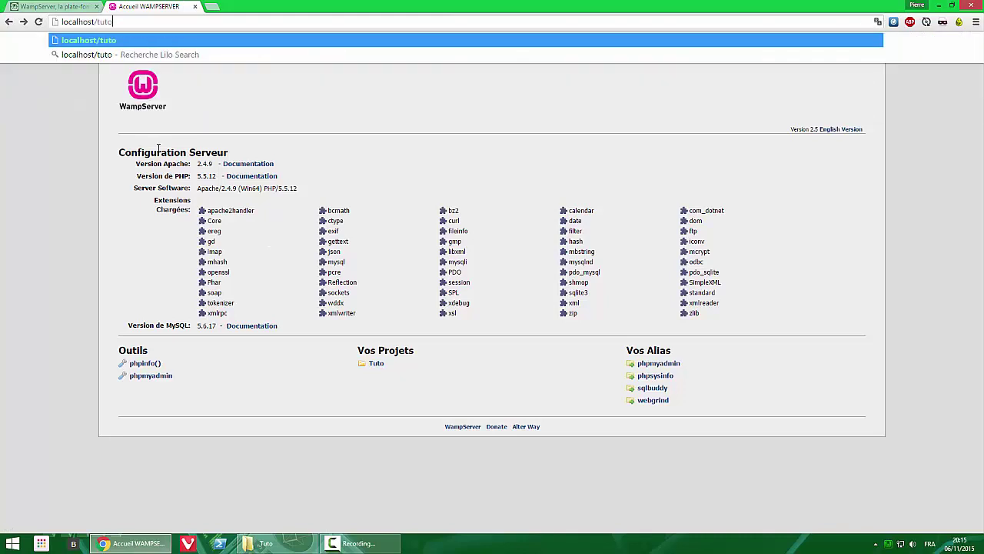
{"action": "key", "text": "Return"}
{"action": "left_click_drag", "start_coordinate": [64, 67], "coordinate": [3, 52]}
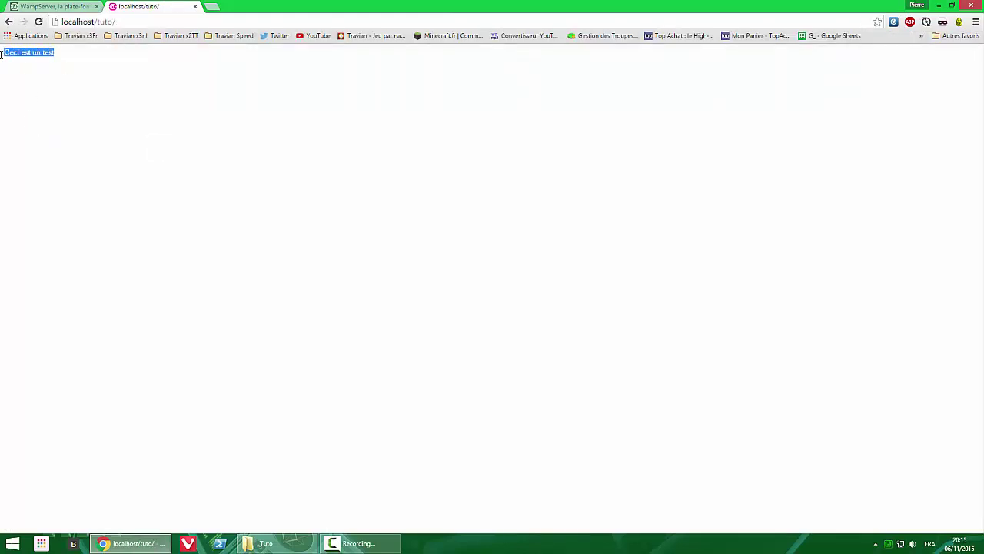
{"action": "left_click", "coordinate": [83, 61]}
{"action": "left_click_drag", "start_coordinate": [83, 62], "coordinate": [2, 55]}
{"action": "left_click", "coordinate": [82, 60]}
{"action": "left_click_drag", "start_coordinate": [83, 60], "coordinate": [2, 52]}
Examine the contents of the www directory opened through WampServer and close its window.
{"action": "left_click", "coordinate": [888, 546]}
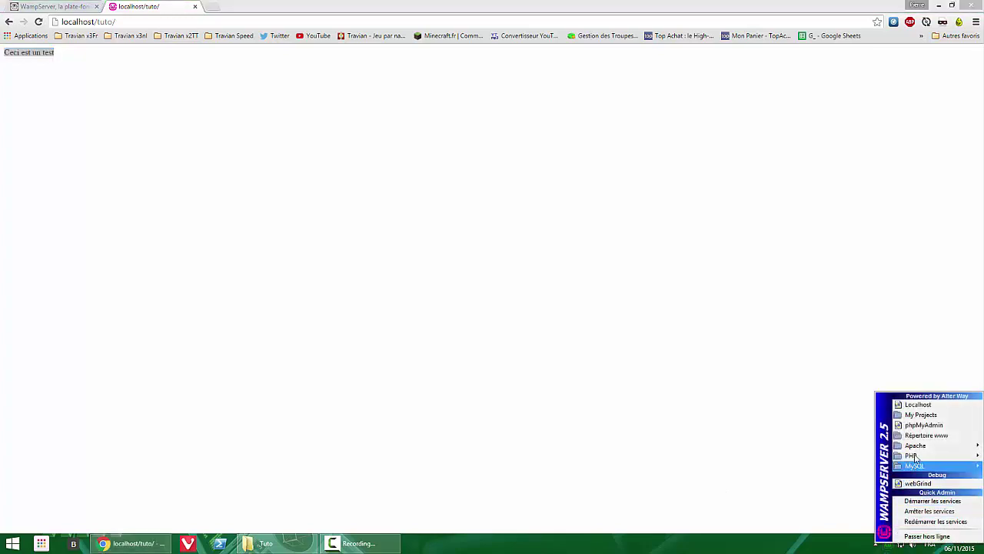
{"action": "left_click", "coordinate": [925, 435]}
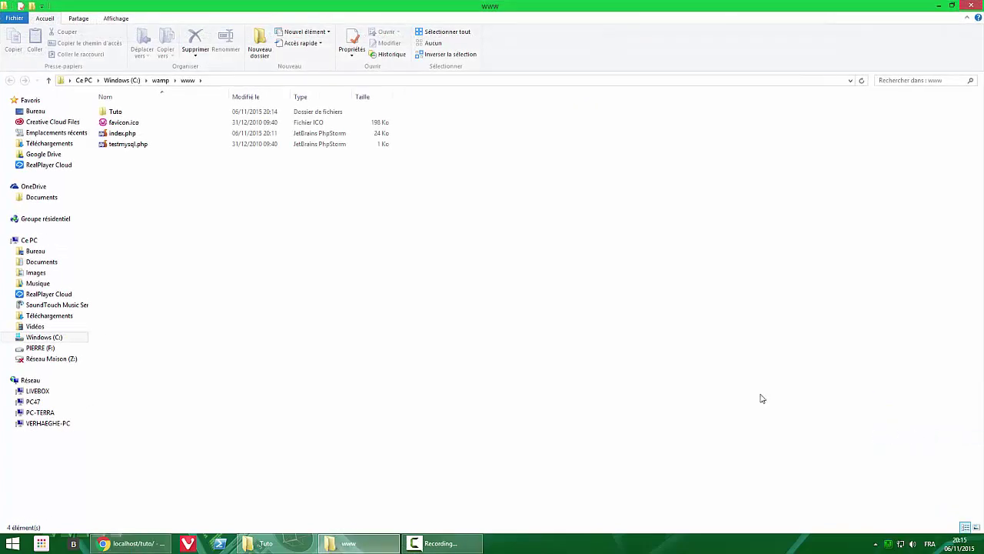
{"action": "left_click_drag", "start_coordinate": [288, 268], "coordinate": [209, 90]}
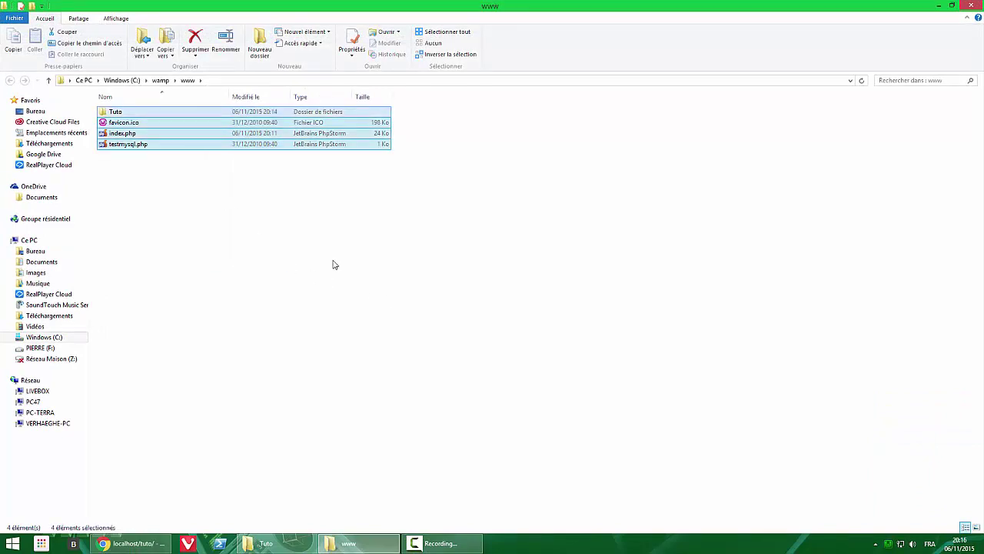
{"action": "left_click", "coordinate": [336, 266]}
{"action": "key", "text": "alt+F4"}
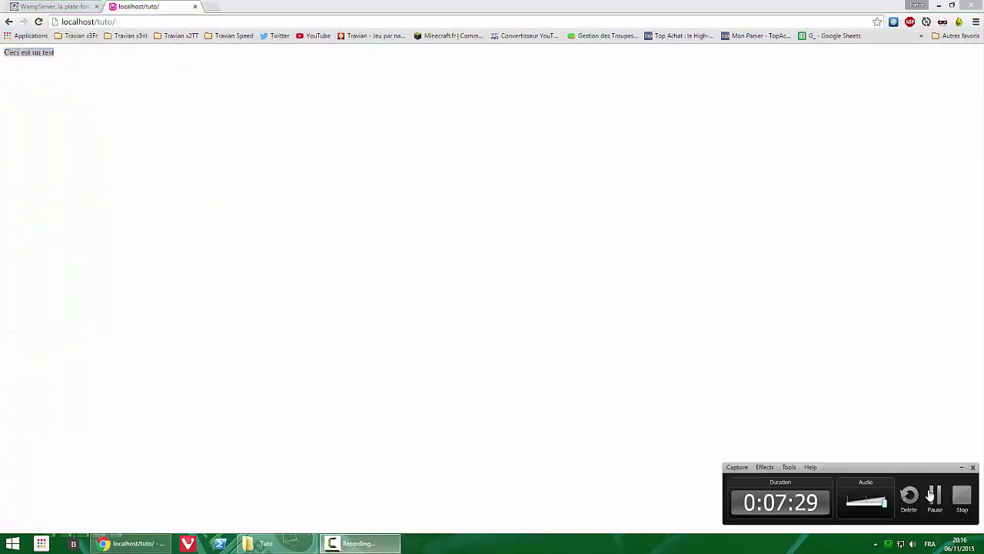
{"action": "left_click", "coordinate": [932, 496]}
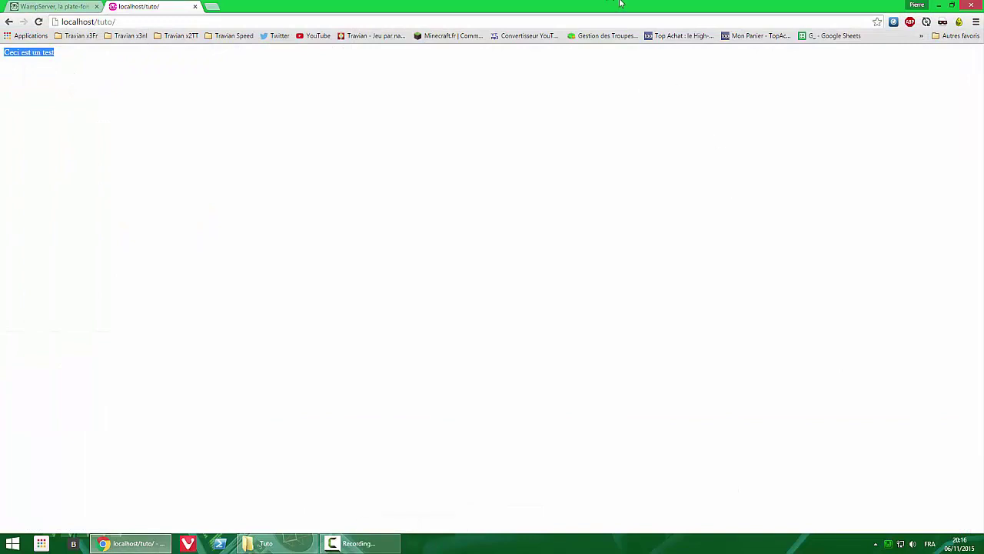